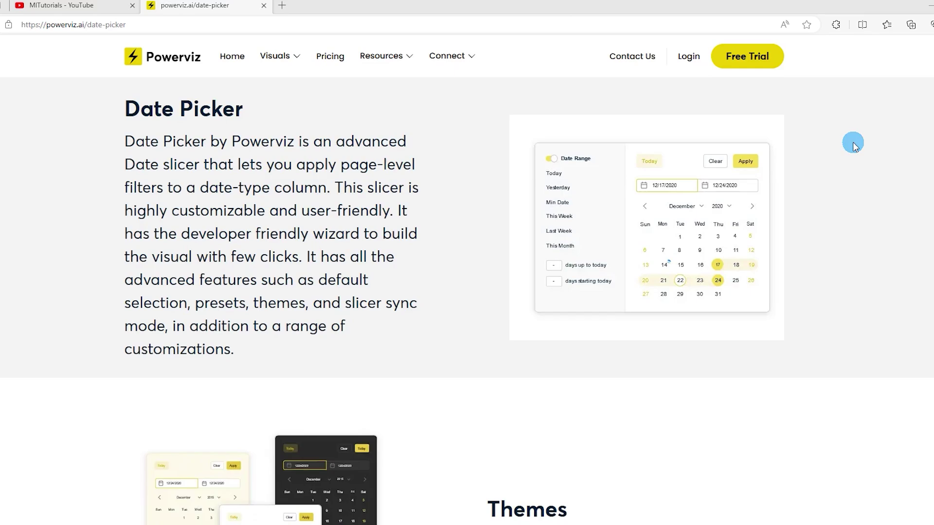
# Look through the Date Picker product page for its themes, display mode, default selection and presets features
pyautogui.scroll(-10, 855, 146)
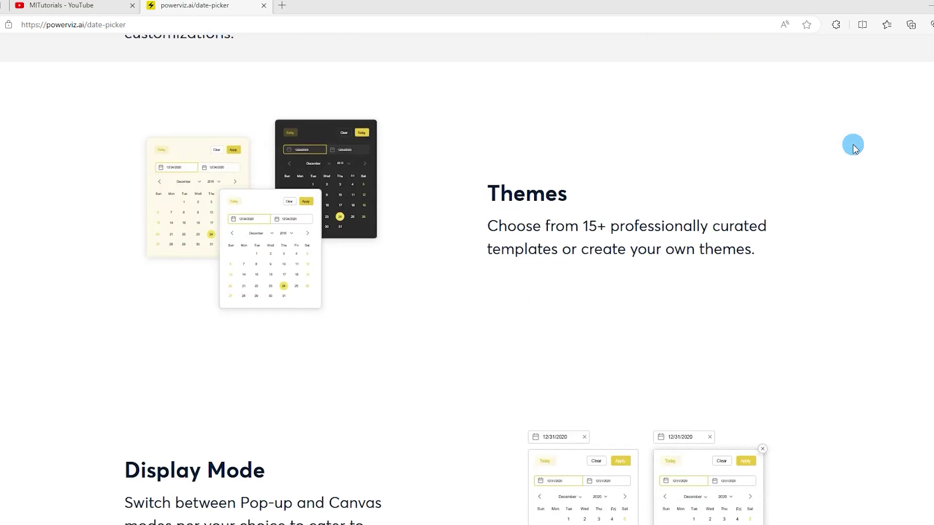
pyautogui.scroll(-15, 855, 146)
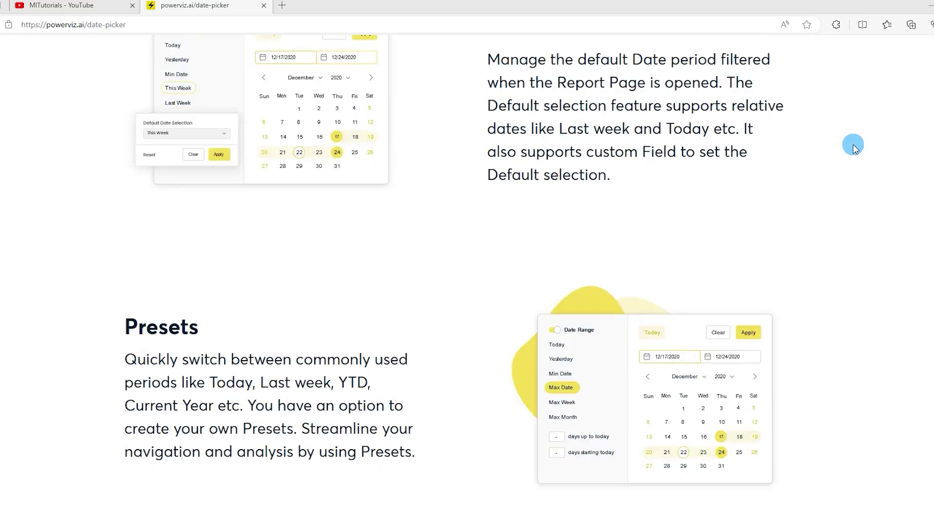
pyautogui.scroll(-3, 852, 144)
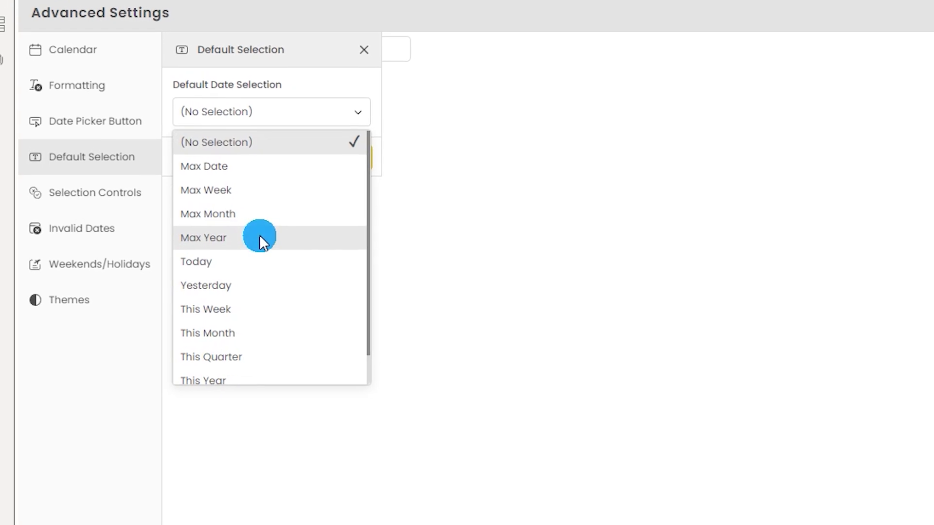
# Set the date slicer's default date selection to This Week, apply it and return to the report
pyautogui.scroll(-1, 262, 238)
pyautogui.click(258, 276)
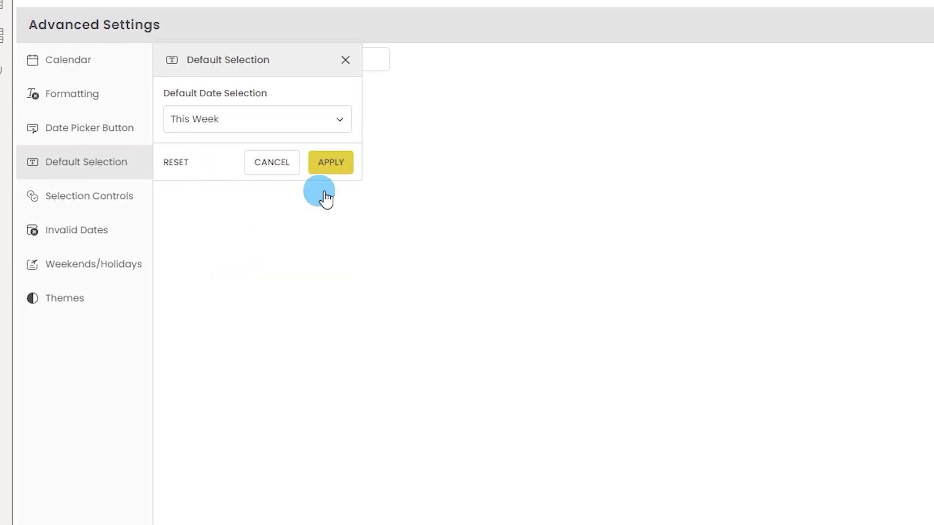
pyautogui.click(351, 161)
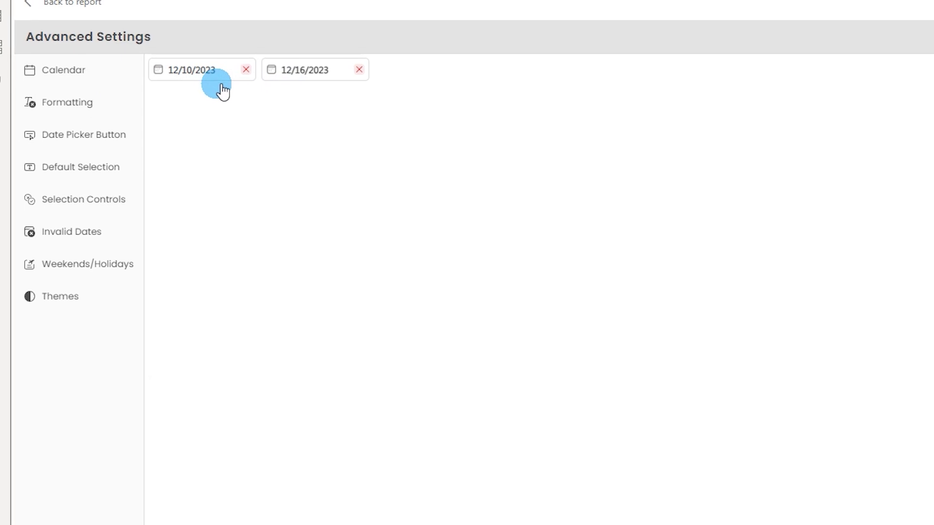
pyautogui.click(53, 11)
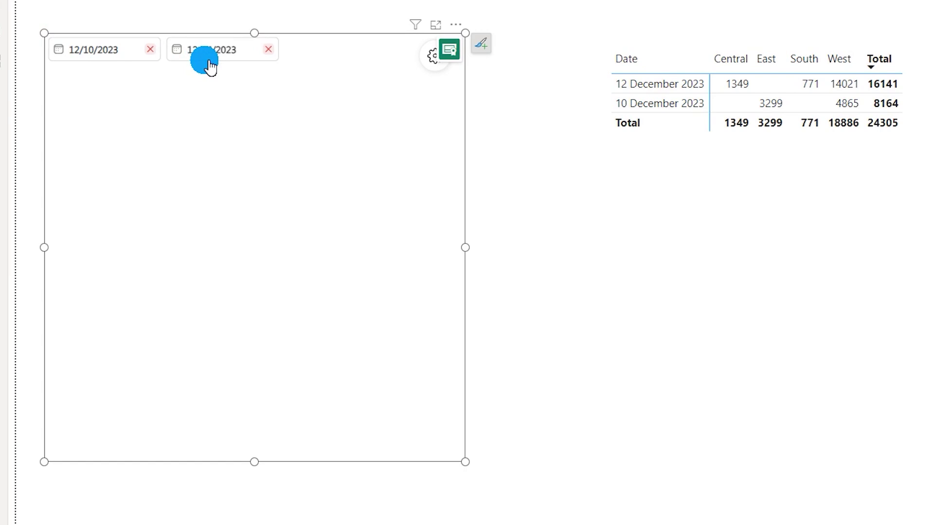
# Check how the slicer's start date calendar expands and collapses by repeatedly opening and closing it
pyautogui.click(103, 53)
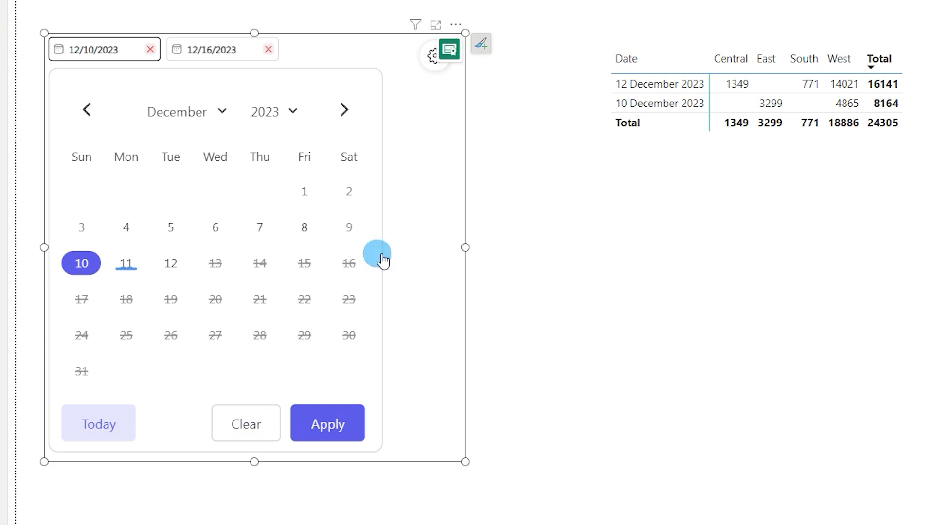
pyautogui.click(538, 224)
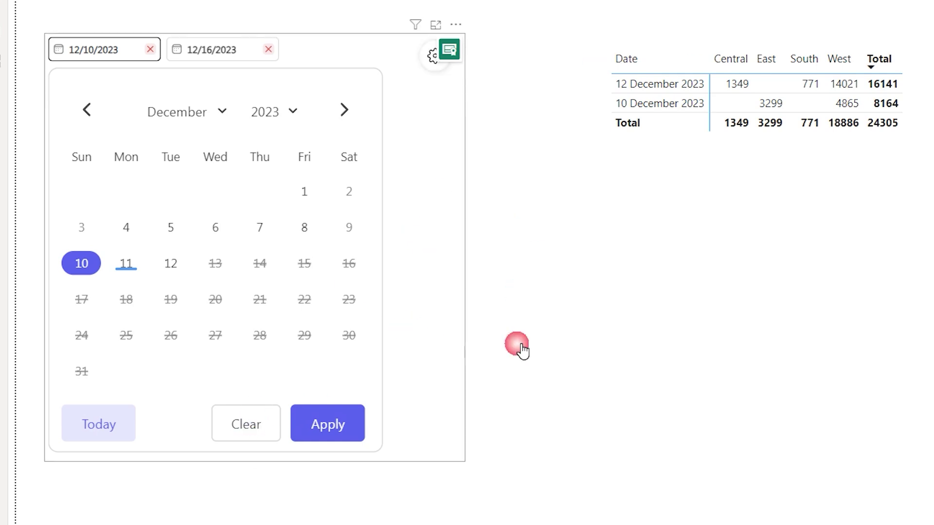
pyautogui.click(93, 60)
pyautogui.click(306, 191)
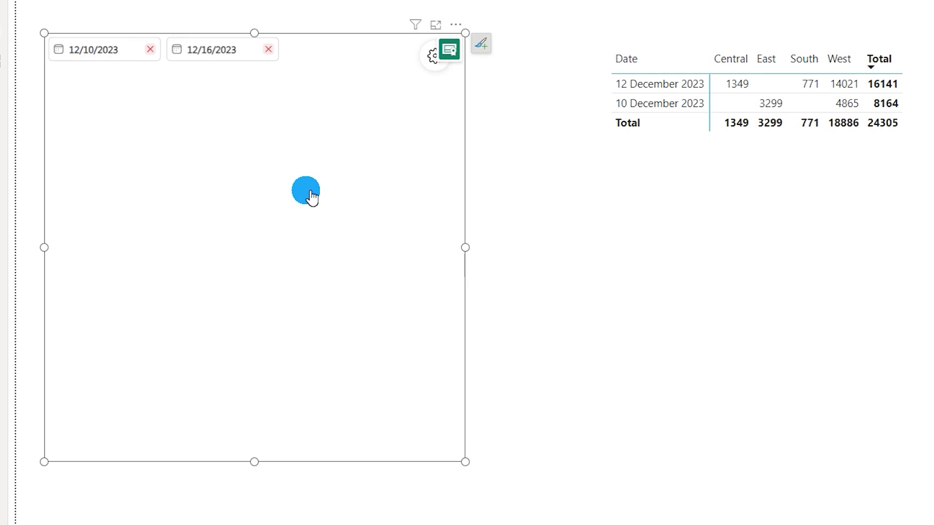
pyautogui.click(95, 58)
pyautogui.click(360, 227)
pyautogui.click(450, 290)
pyautogui.click(117, 52)
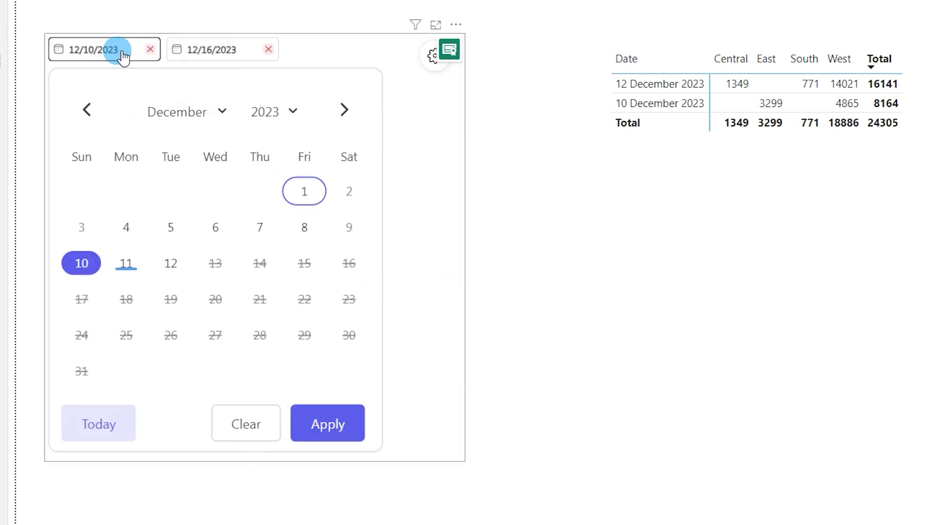
pyautogui.click(501, 226)
pyautogui.click(70, 54)
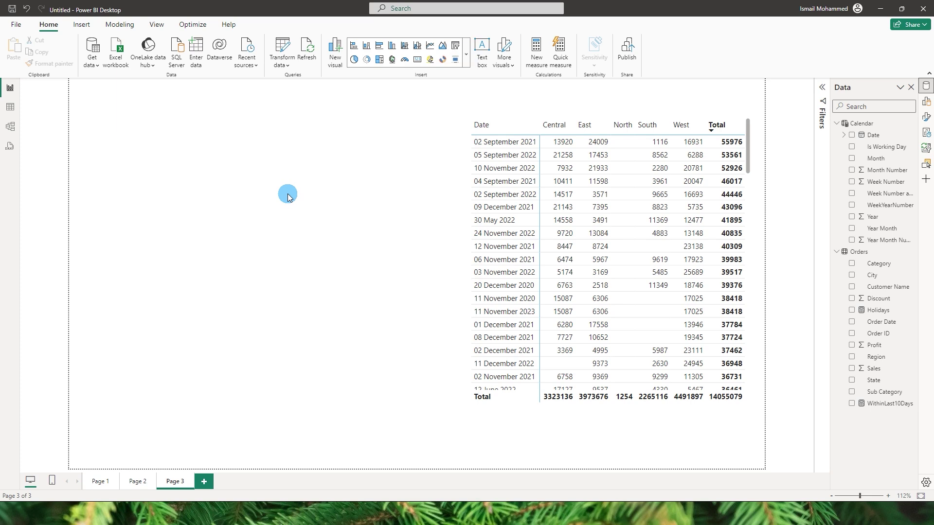
# Find the Date Picker visual by TRUVIZ INC among the available Power BI visuals and import it into the report
pyautogui.click(469, 59)
pyautogui.scroll(-3, 446, 250)
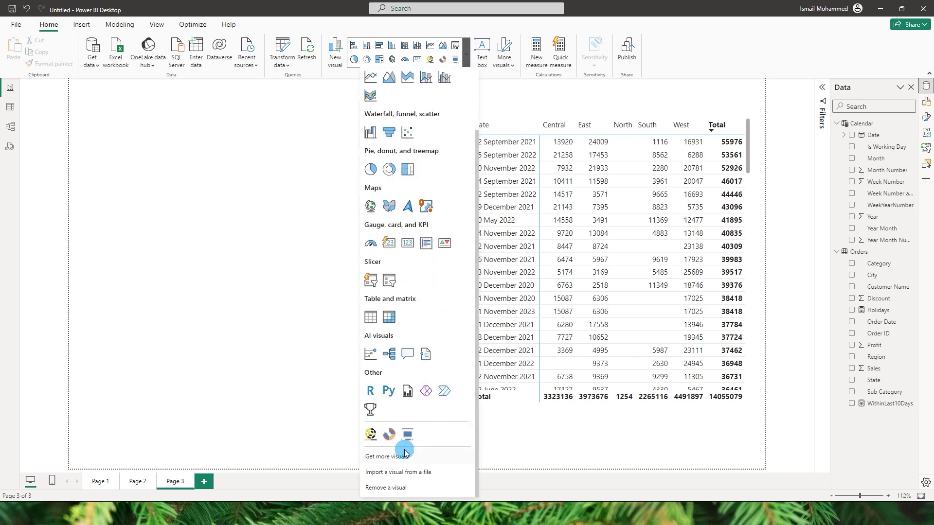
pyautogui.click(387, 457)
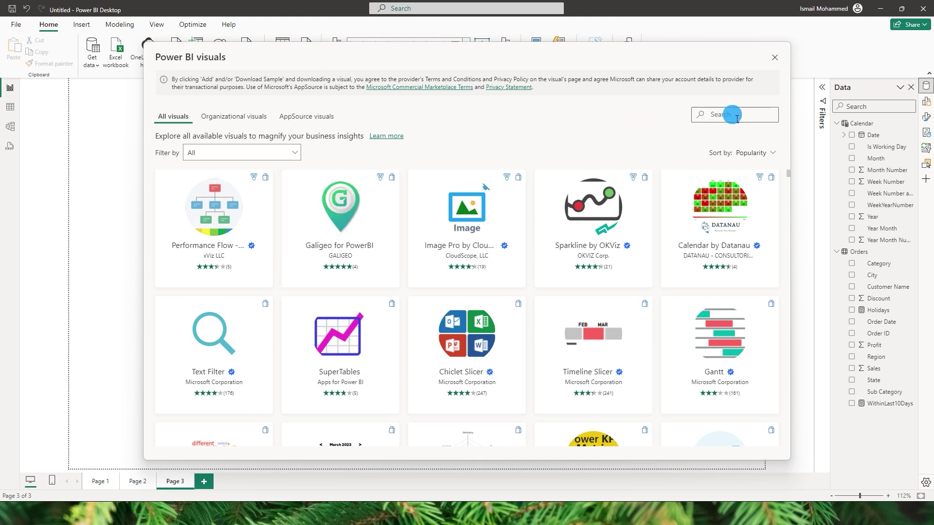
pyautogui.write('ate pi')
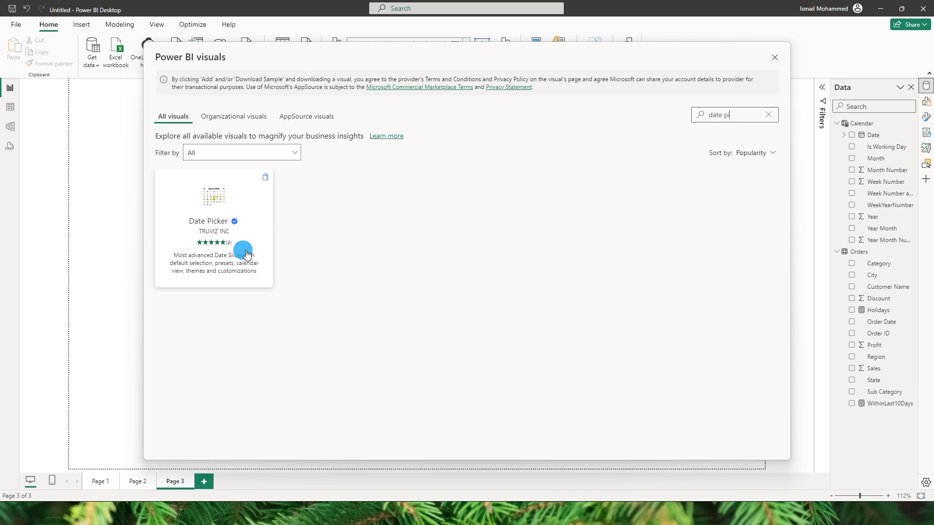
pyautogui.click(246, 253)
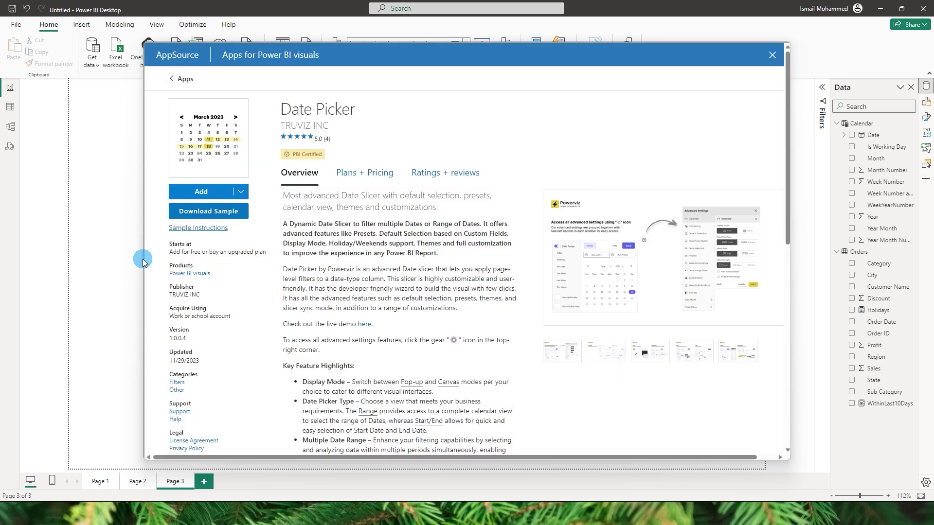
pyautogui.click(212, 197)
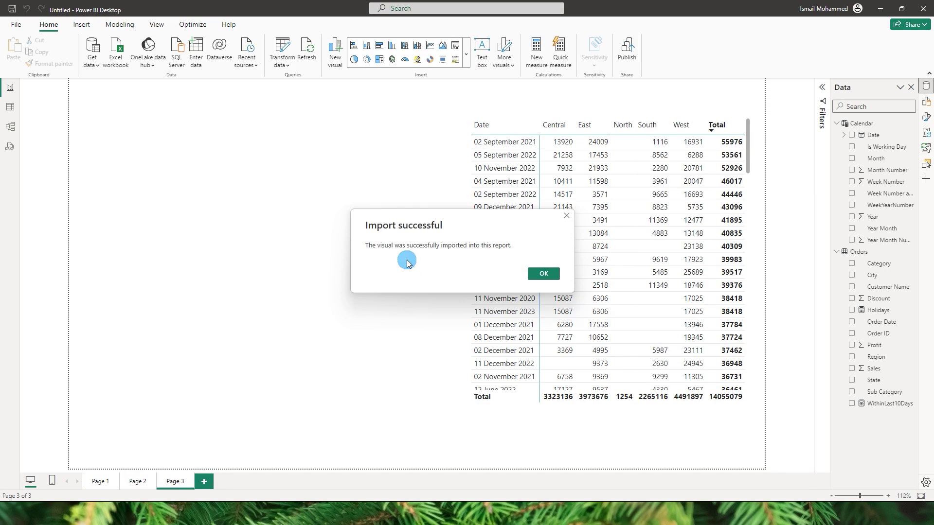
pyautogui.click(543, 274)
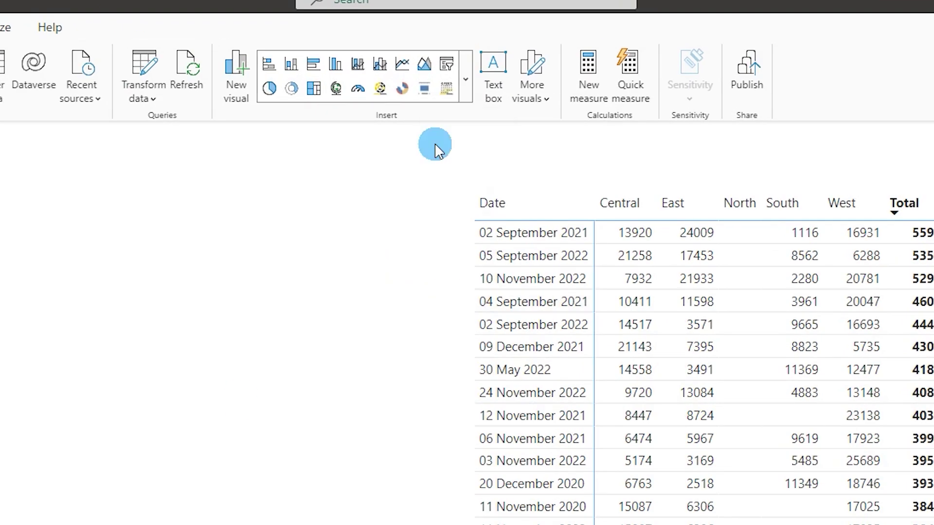
# Insert the Date Picker visual on Page 3 and assign the Calendar table's Date field to its Date input
pyautogui.click(464, 80)
pyautogui.scroll(-3, 467, 183)
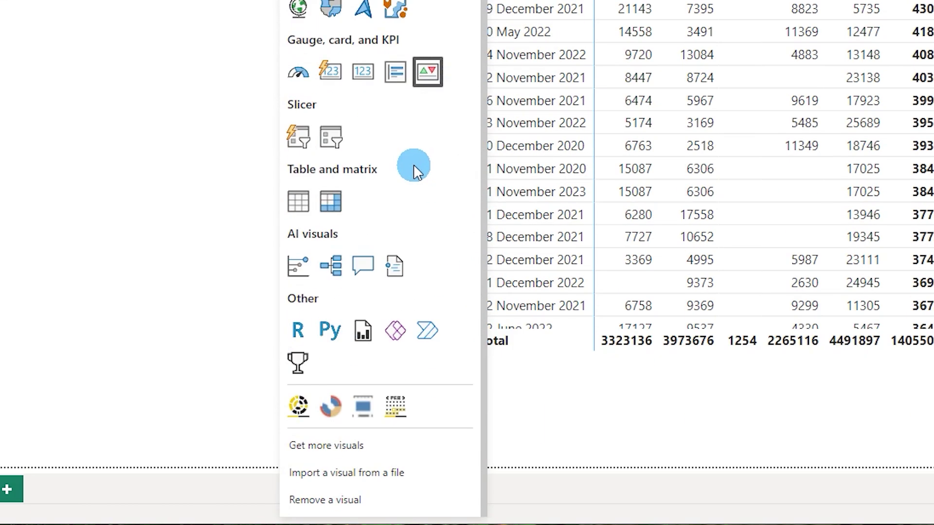
pyautogui.click(396, 406)
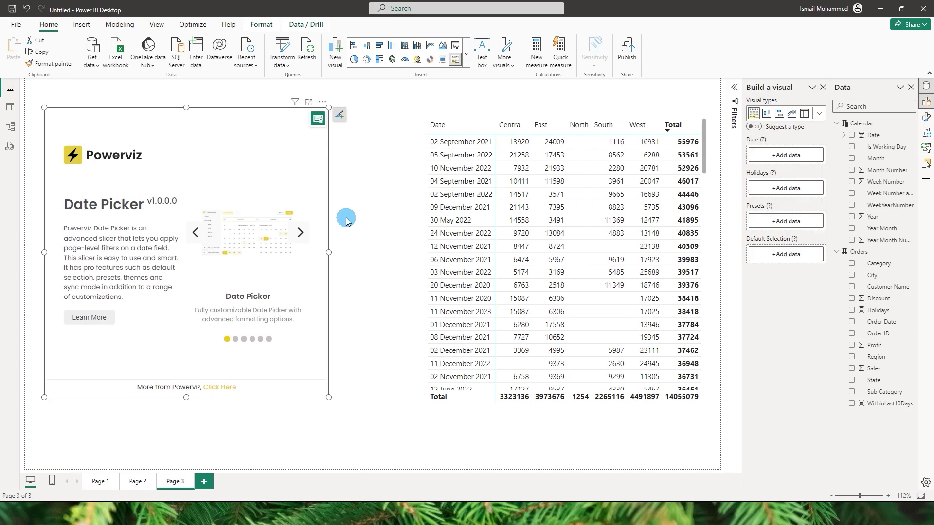
pyautogui.click(879, 125)
pyautogui.moveTo(878, 136); pyautogui.dragTo(784, 157)
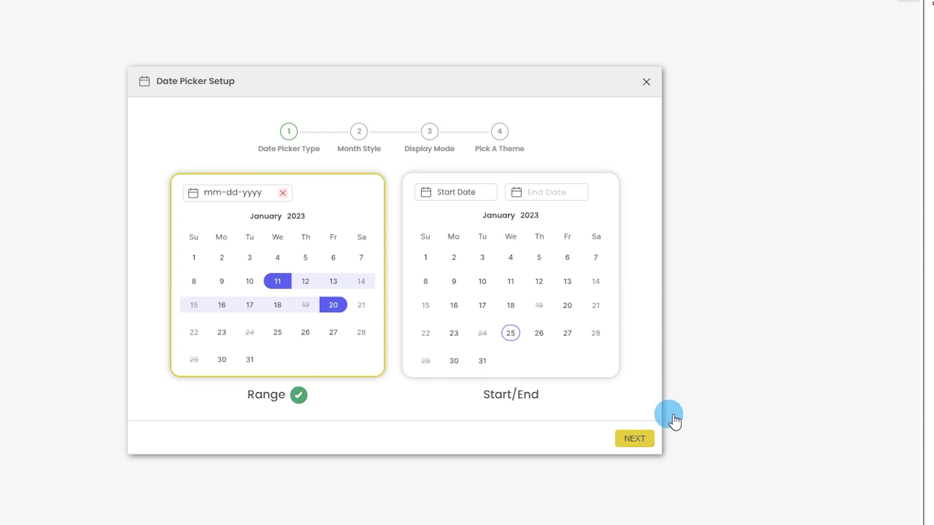
# Complete the date picker setup with the Range type, Single month style, Canvas display mode and the Light Blue theme
pyautogui.click(635, 438)
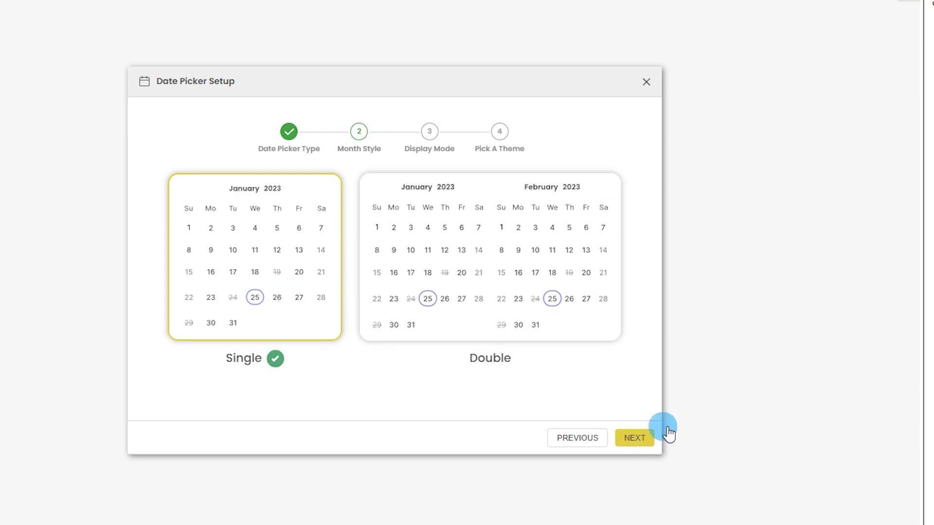
pyautogui.click(652, 448)
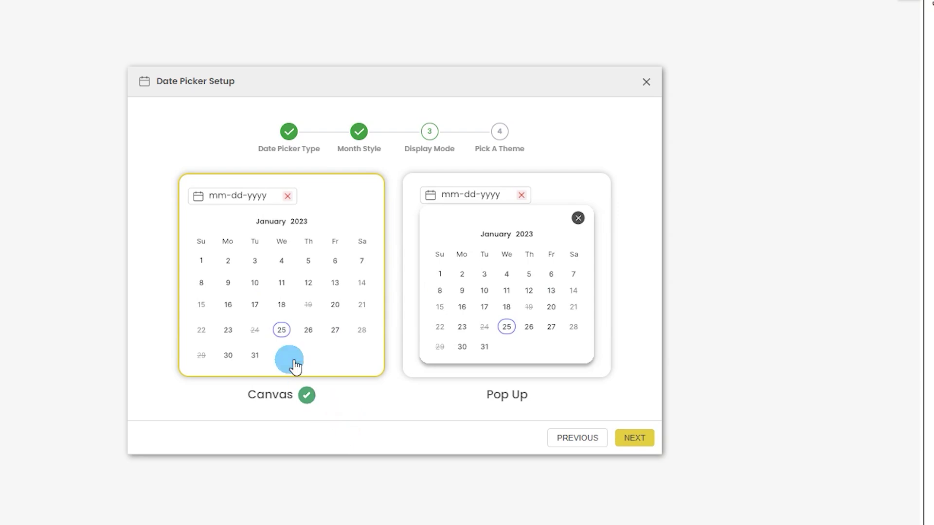
pyautogui.click(633, 438)
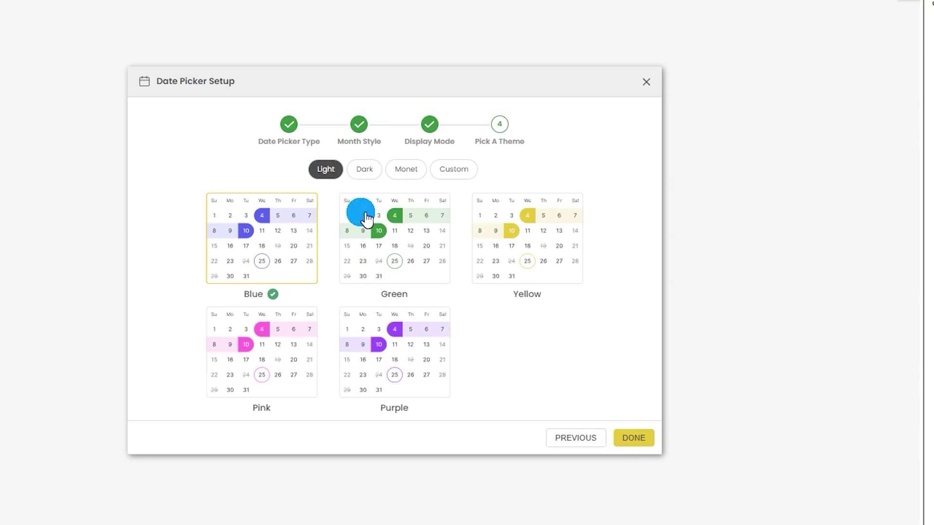
pyautogui.click(456, 175)
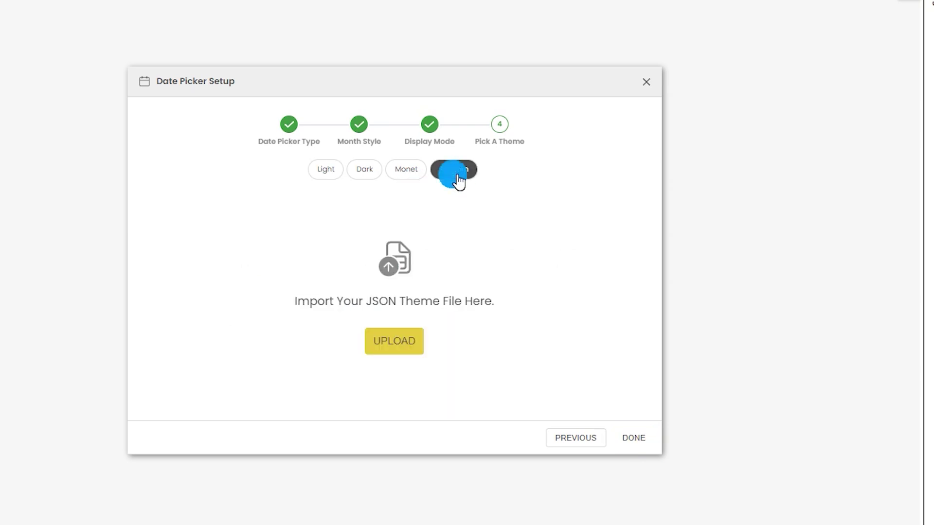
pyautogui.click(324, 171)
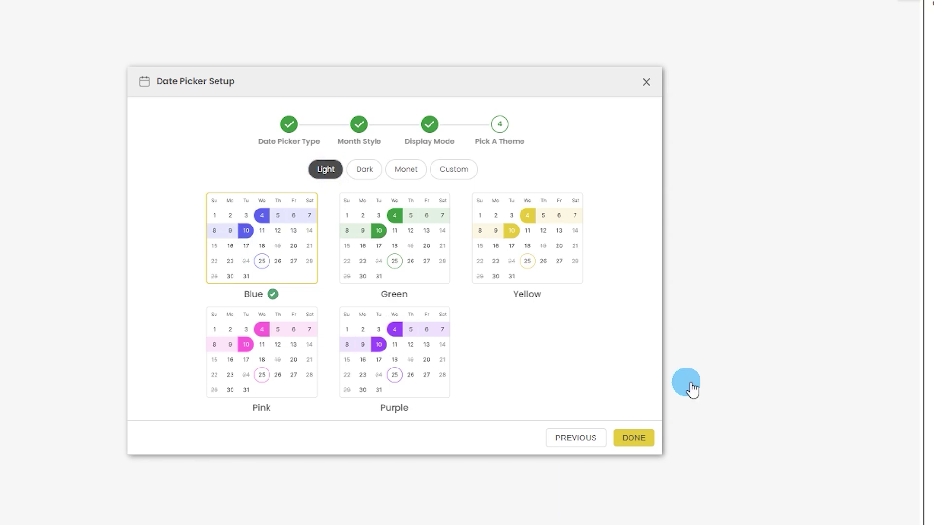
pyautogui.click(632, 437)
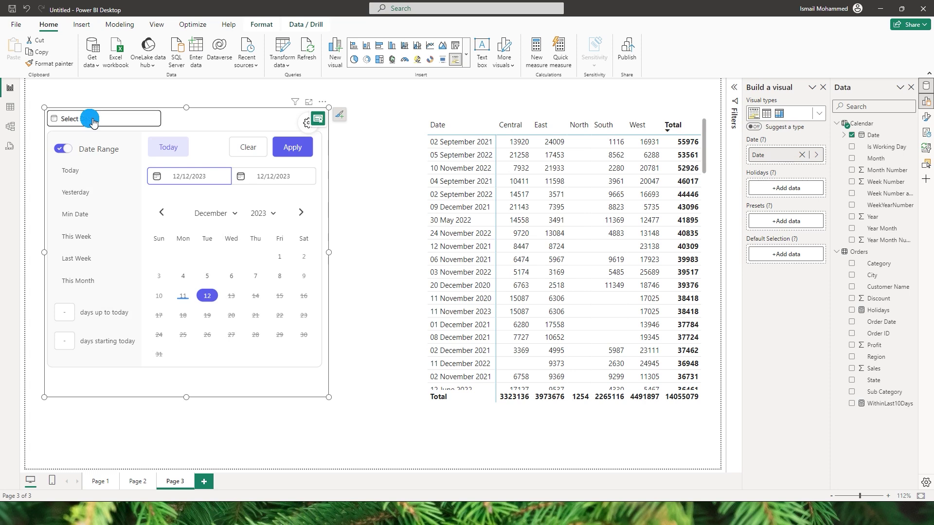
# Turn off the Date Range mode in the date picker so that individual dates can be selected
pyautogui.click(63, 149)
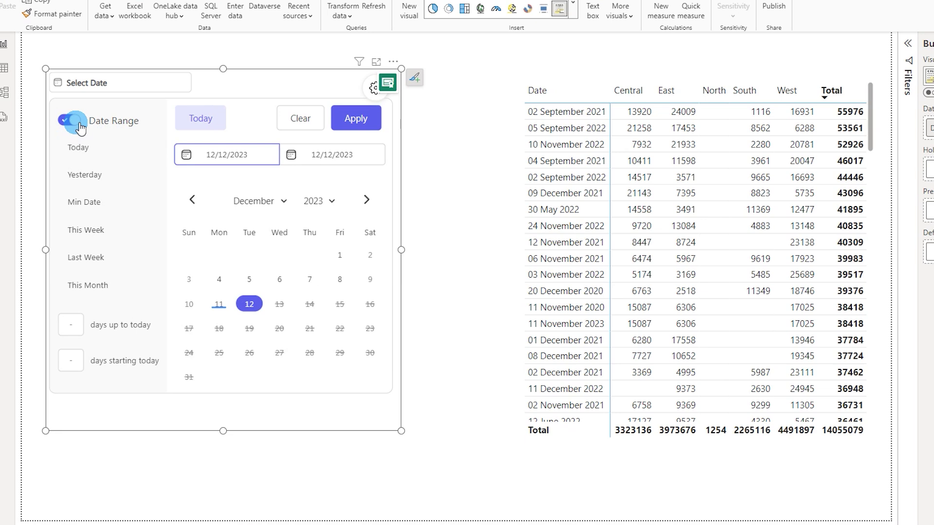
pyautogui.click(71, 121)
# Try selecting 1, 4 and 7 December 2023 as separate dates and deselect them again
pyautogui.click(337, 228)
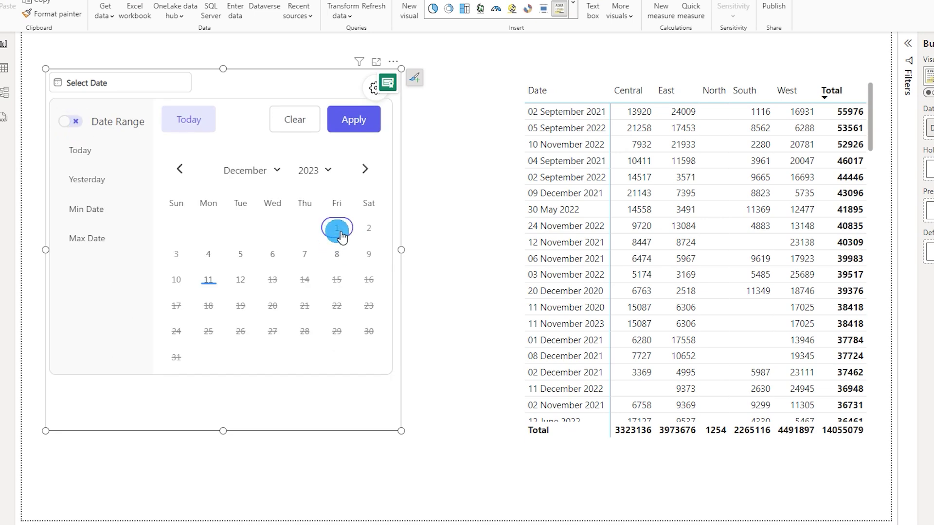
pyautogui.click(220, 255)
pyautogui.click(320, 258)
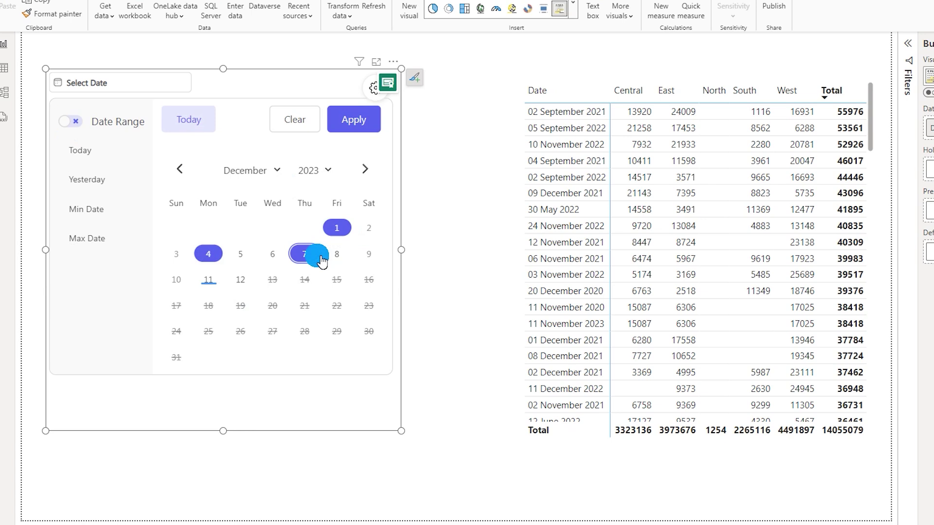
pyautogui.click(336, 230)
pyautogui.click(304, 254)
pyautogui.click(209, 255)
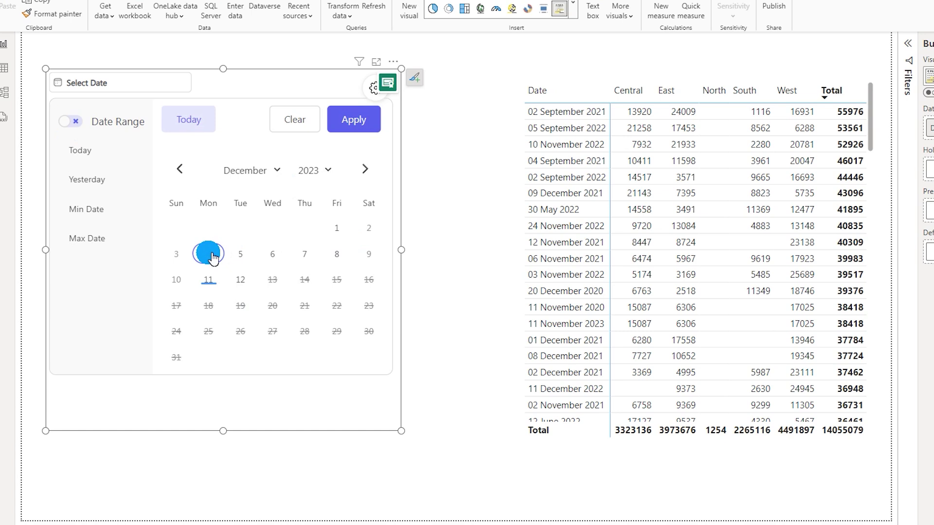
# Filter the report to the individual dates 2 and 9 December 2023 and apply the selection
pyautogui.click(367, 228)
pyautogui.click(370, 253)
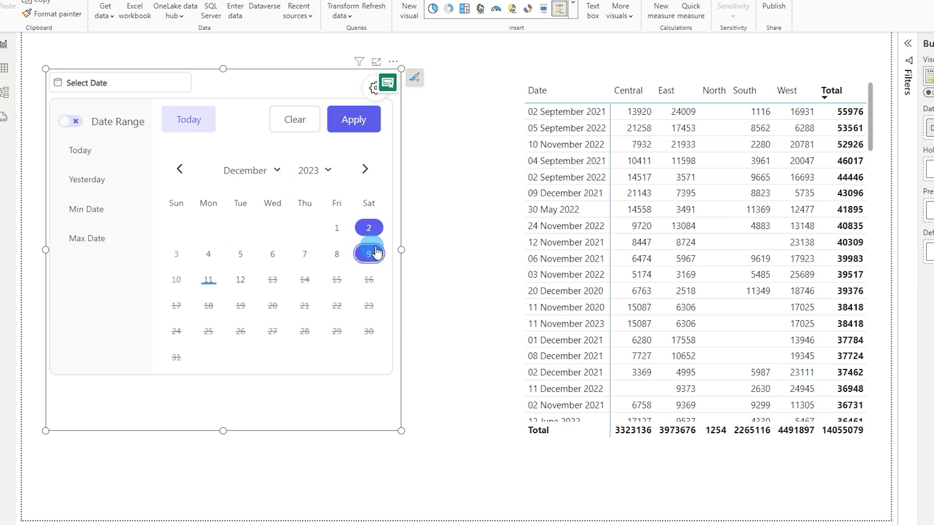
pyautogui.click(359, 125)
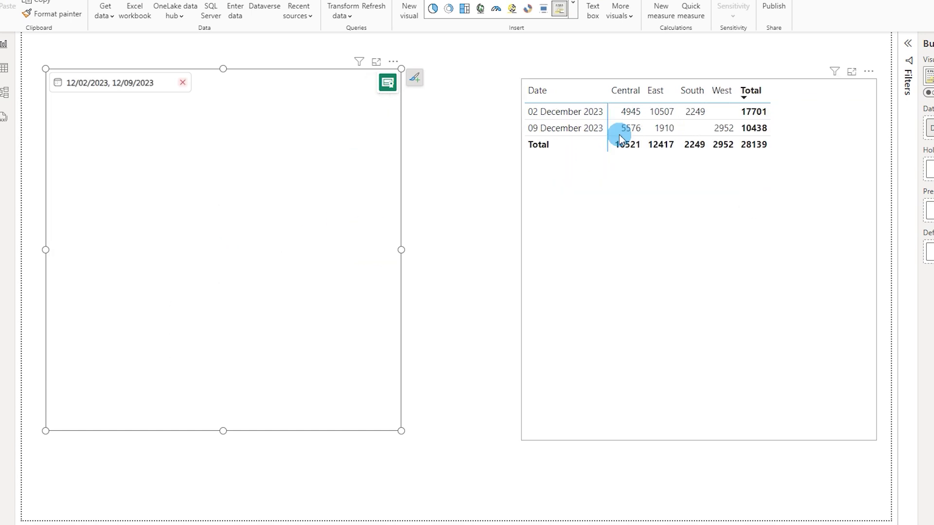
pyautogui.click(657, 195)
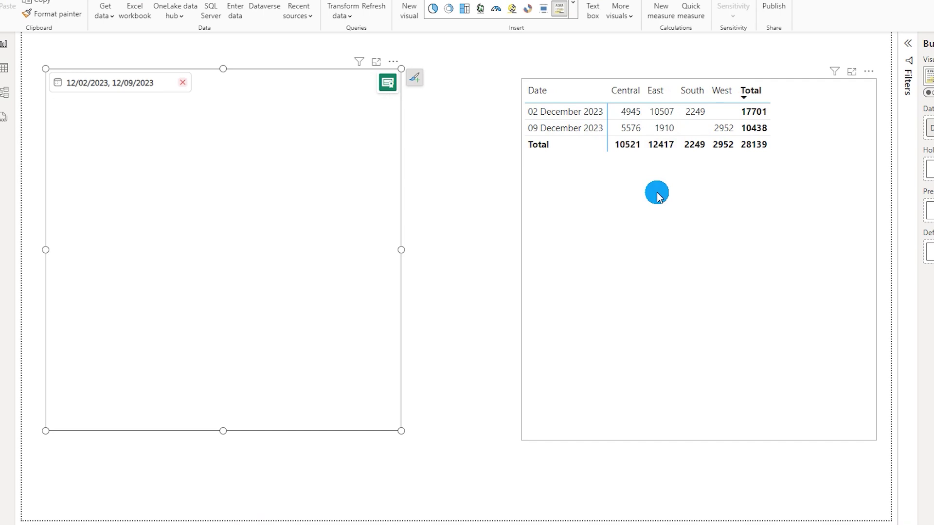
# Reopen the date picker's calendar and turn the Date Range mode back on
pyautogui.click(121, 80)
pyautogui.click(66, 127)
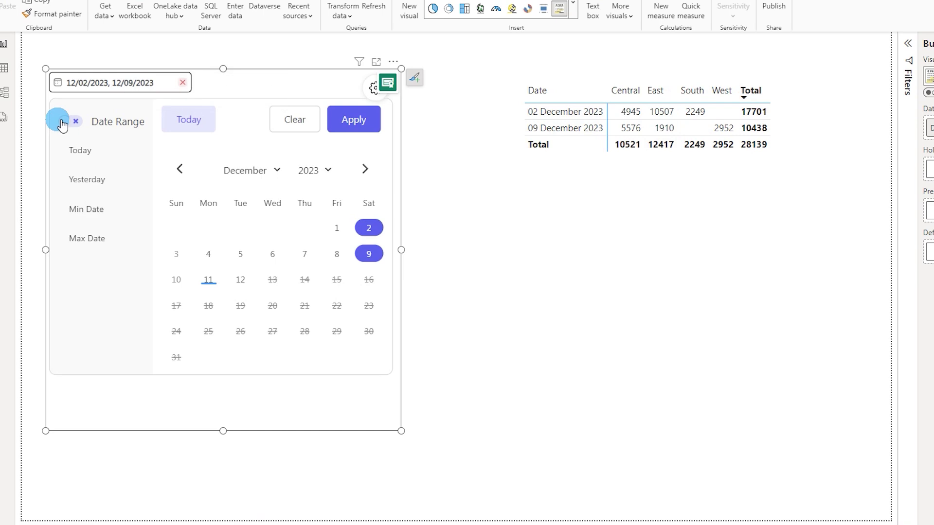
pyautogui.click(80, 130)
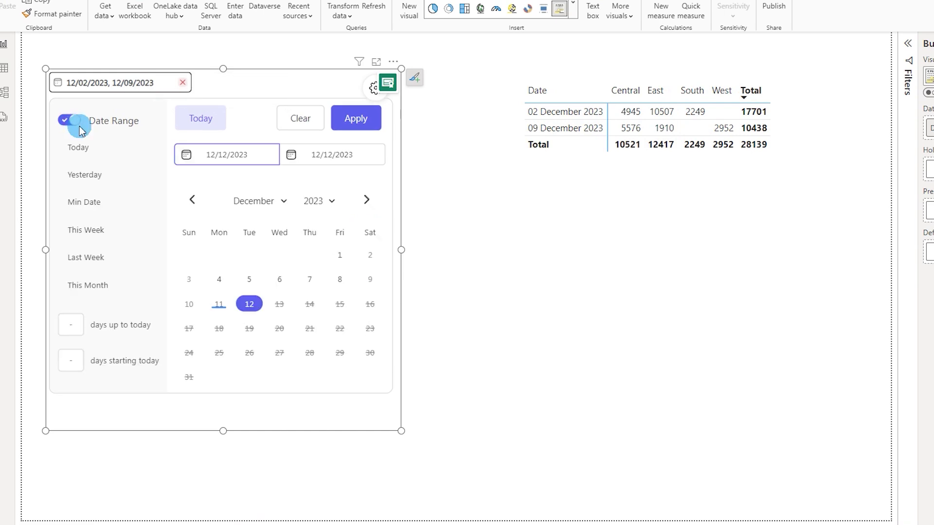
# Select the date range 1 to 11 December 2023 in the calendar and apply it to the report
pyautogui.click(340, 255)
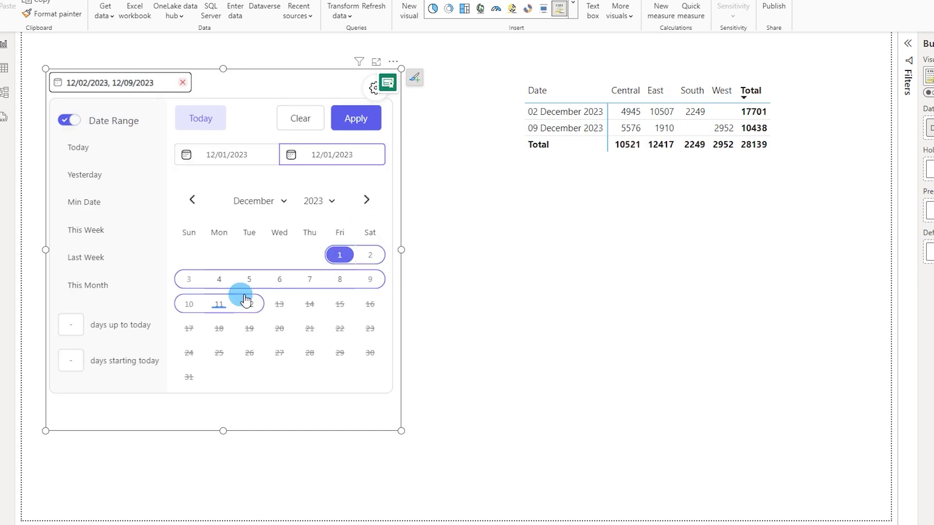
pyautogui.click(219, 304)
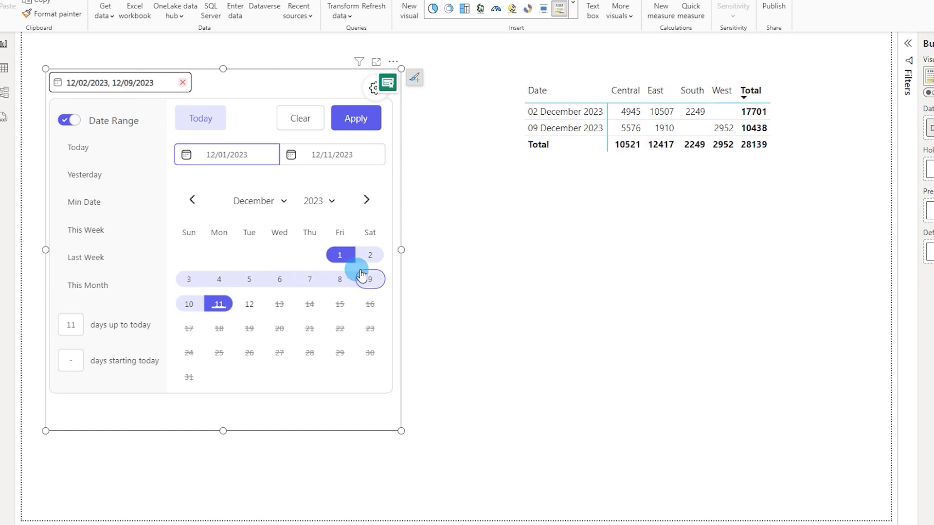
pyautogui.click(340, 261)
pyautogui.click(220, 305)
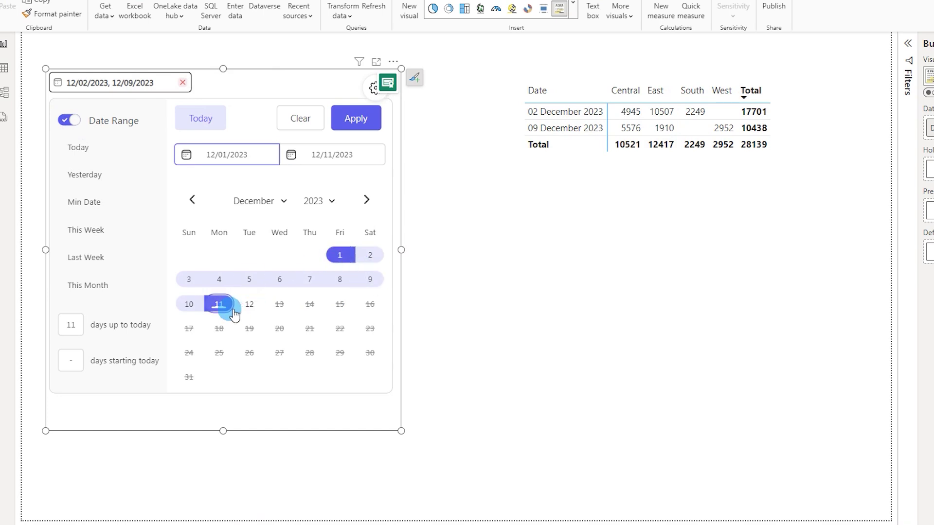
pyautogui.click(362, 121)
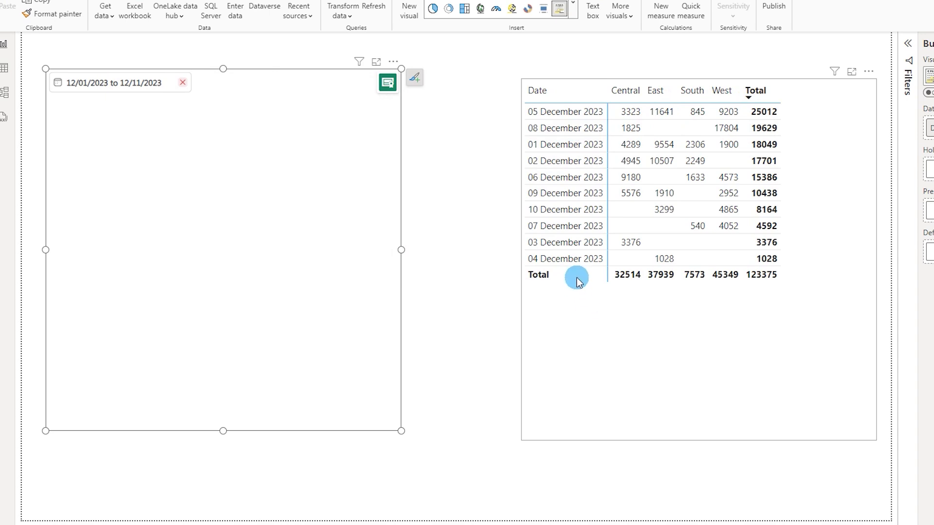
# Filter the report with the date picker's Yesterday preset and apply the selection
pyautogui.click(119, 91)
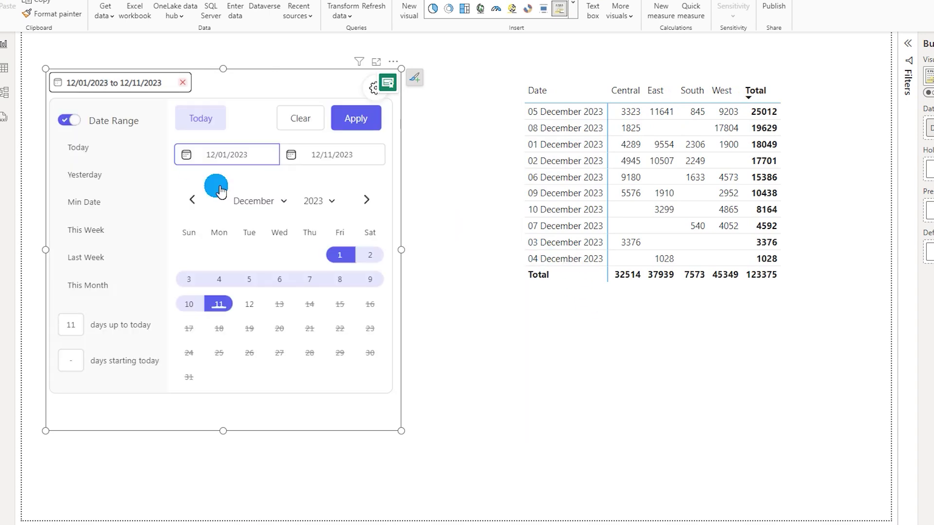
pyautogui.click(99, 158)
pyautogui.click(358, 126)
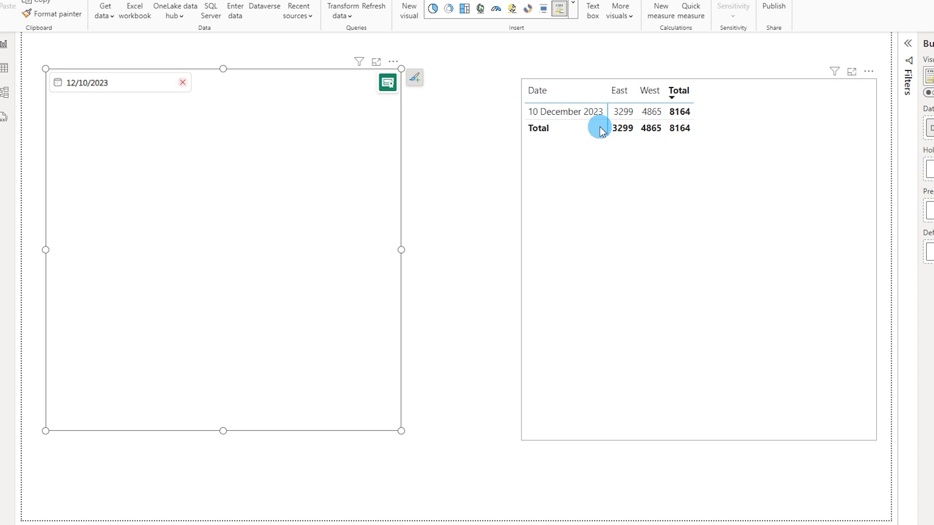
# Try the This Week, Last Week and This Month presets in the date picker without applying them
pyautogui.click(104, 84)
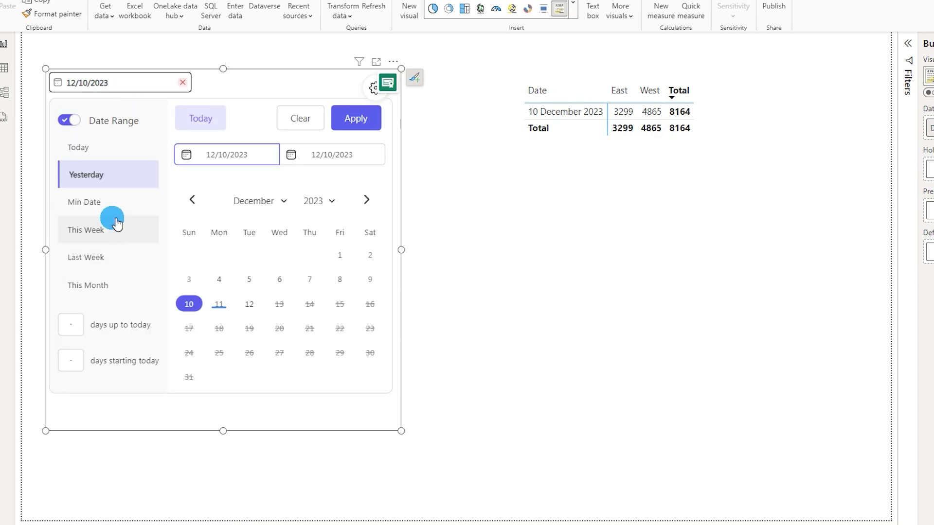
pyautogui.click(95, 236)
pyautogui.click(102, 265)
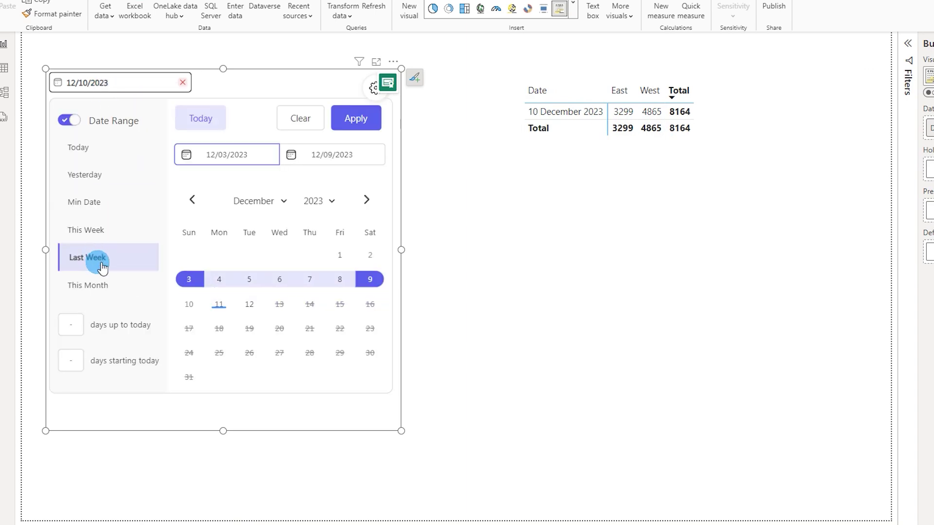
pyautogui.click(128, 282)
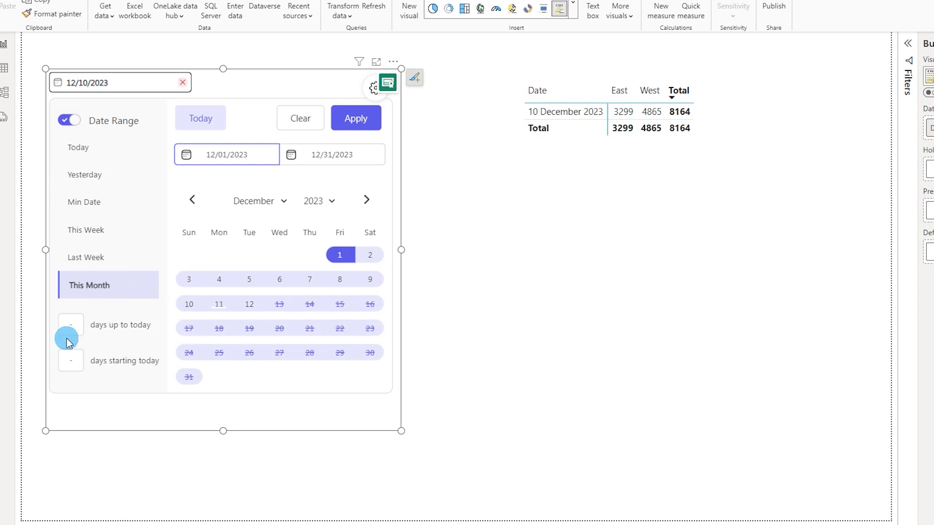
# Set the date range to 365 days up to today and apply it to the report
pyautogui.click(102, 336)
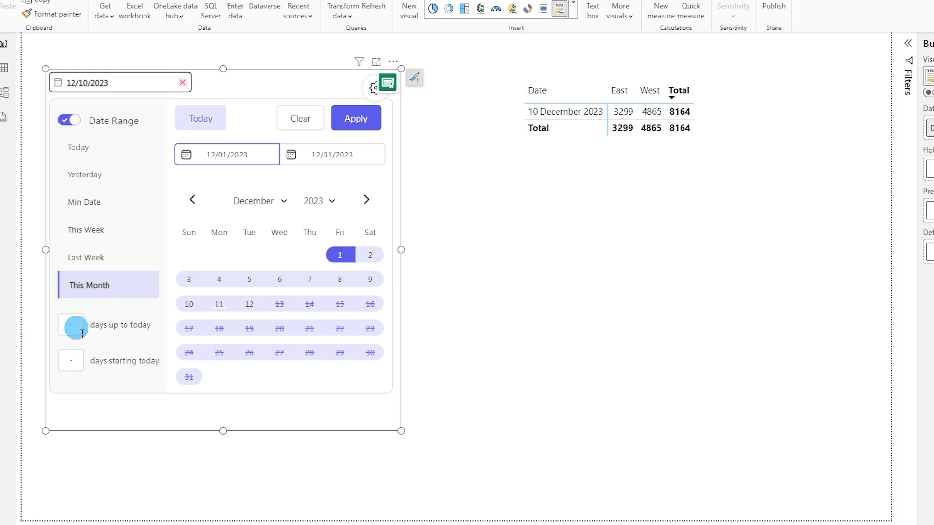
pyautogui.write('365')
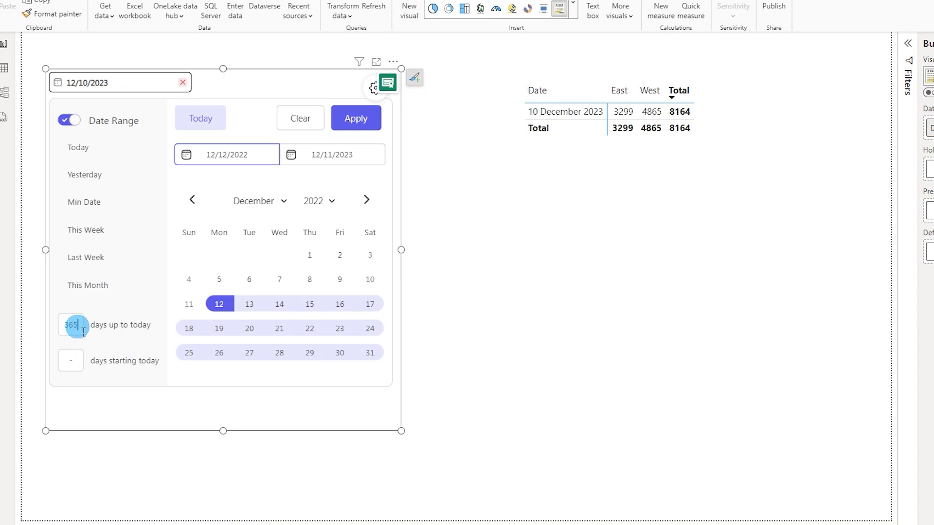
pyautogui.click(349, 120)
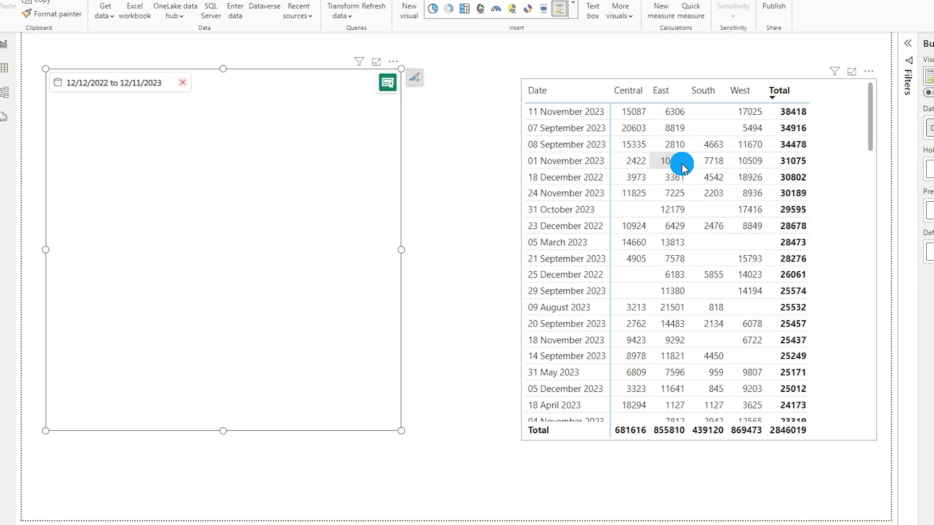
# Set the date range to 10 days starting today and apply it to the report
pyautogui.click(175, 83)
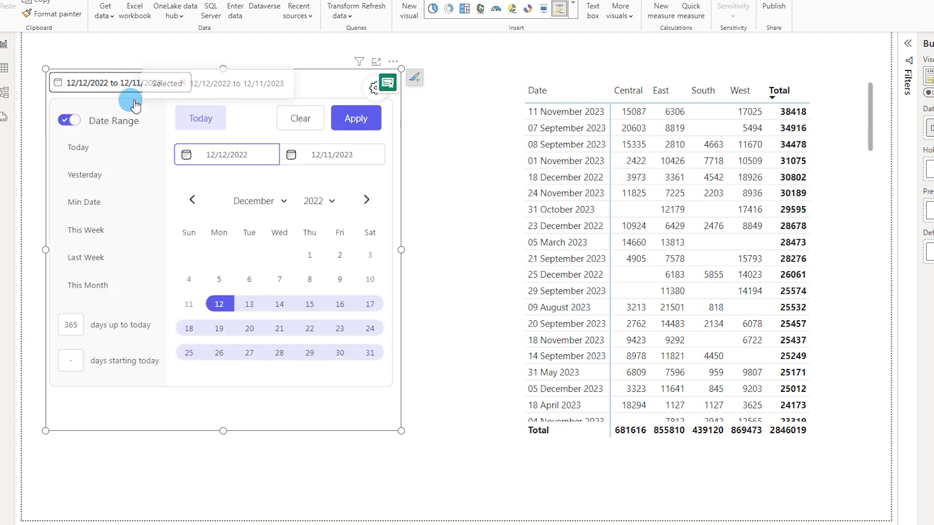
pyautogui.click(82, 360)
pyautogui.click(82, 359)
pyautogui.write('10')
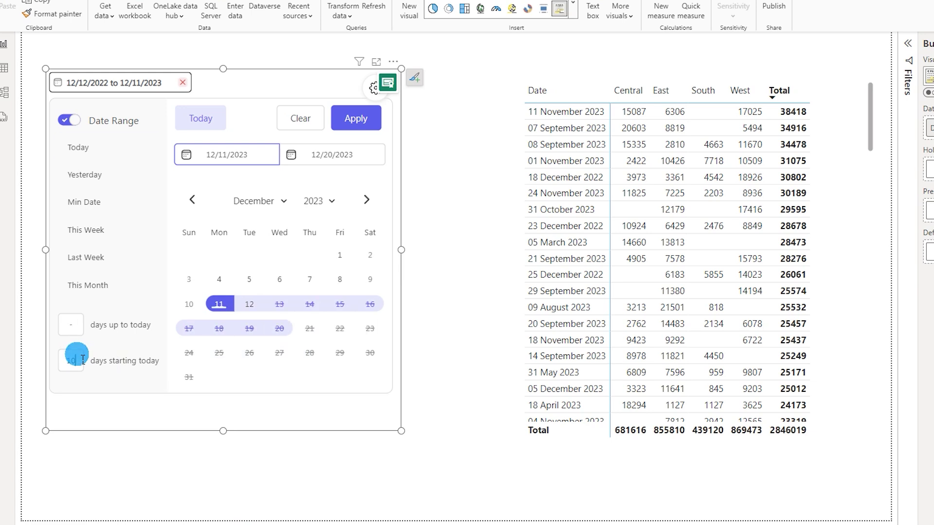
pyautogui.moveTo(83, 359); pyautogui.dragTo(234, 325)
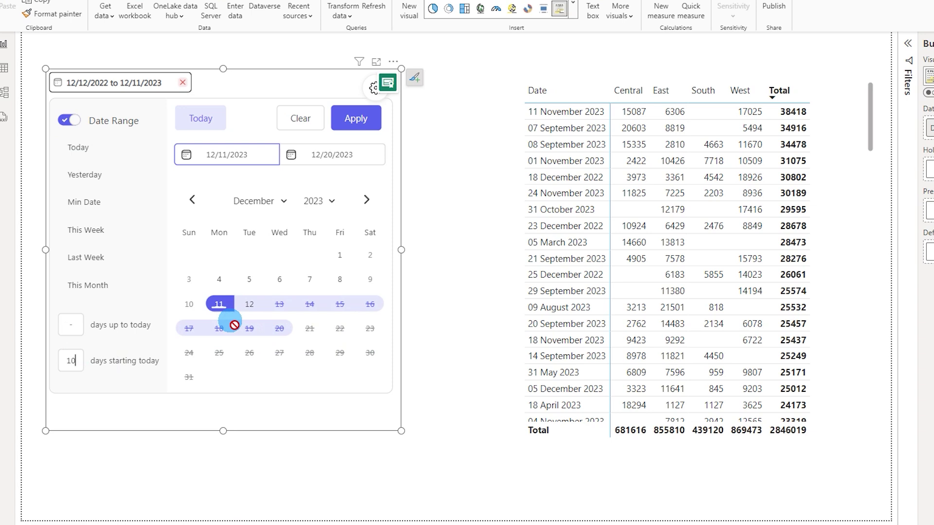
pyautogui.moveTo(234, 325); pyautogui.dragTo(340, 153)
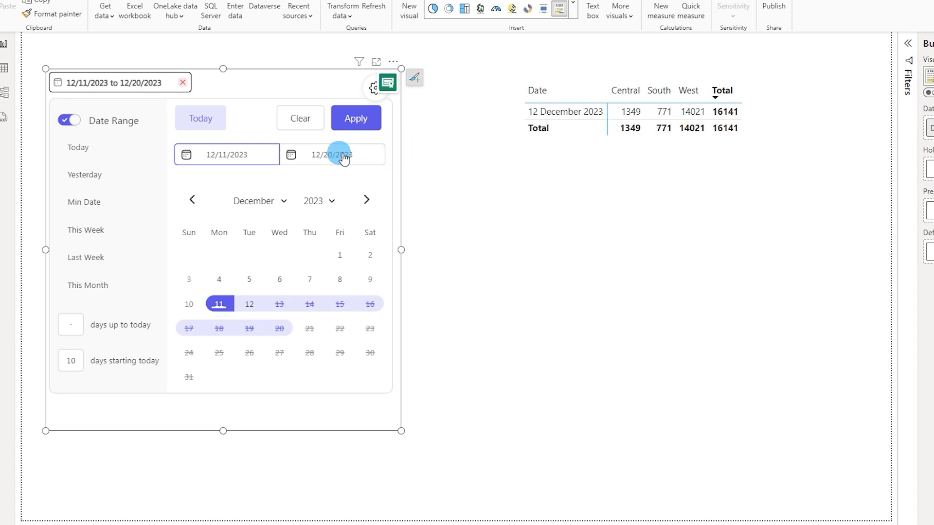
# Change the calendar's Display Mode to Popup in the visual's advanced settings, apply it and return to the report
pyautogui.click(97, 90)
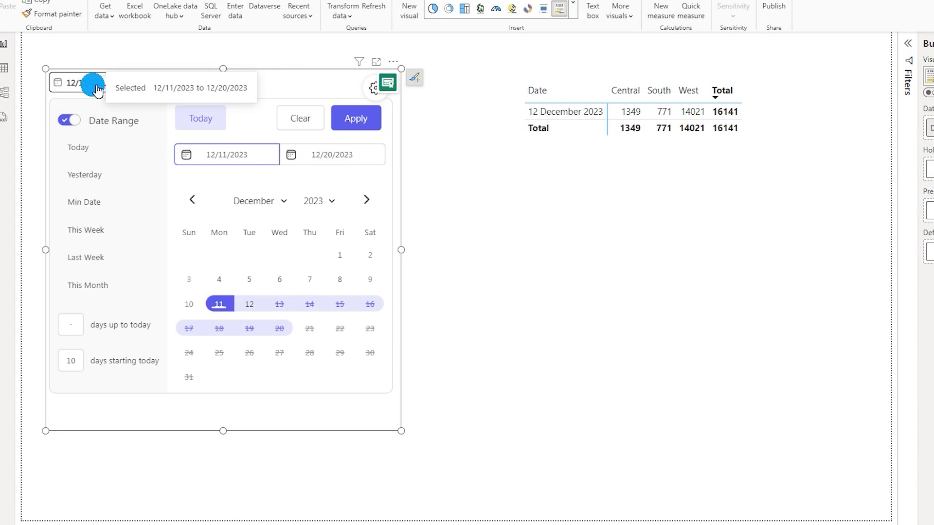
pyautogui.click(372, 91)
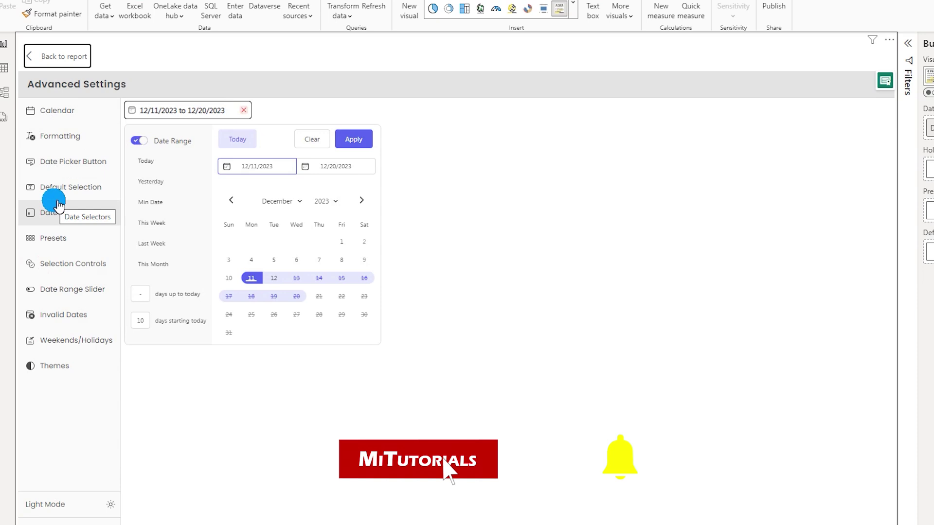
pyautogui.click(61, 119)
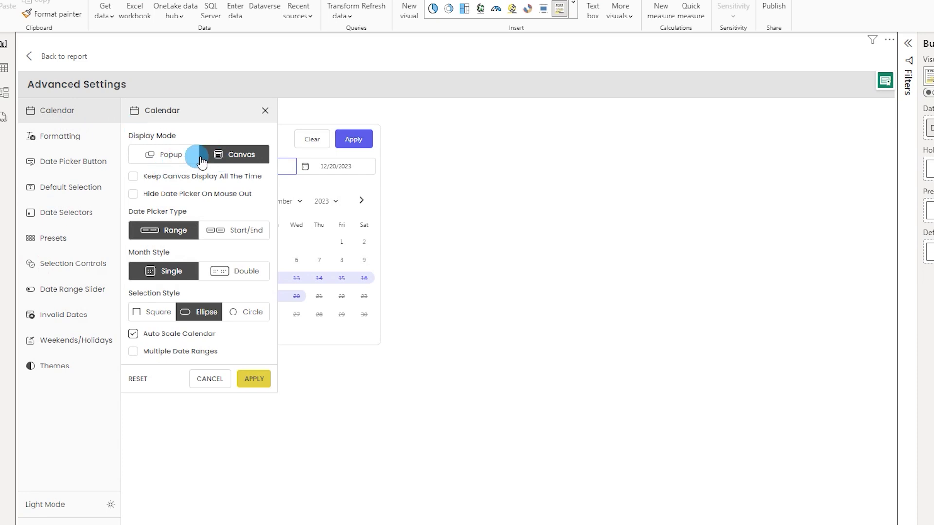
pyautogui.click(170, 160)
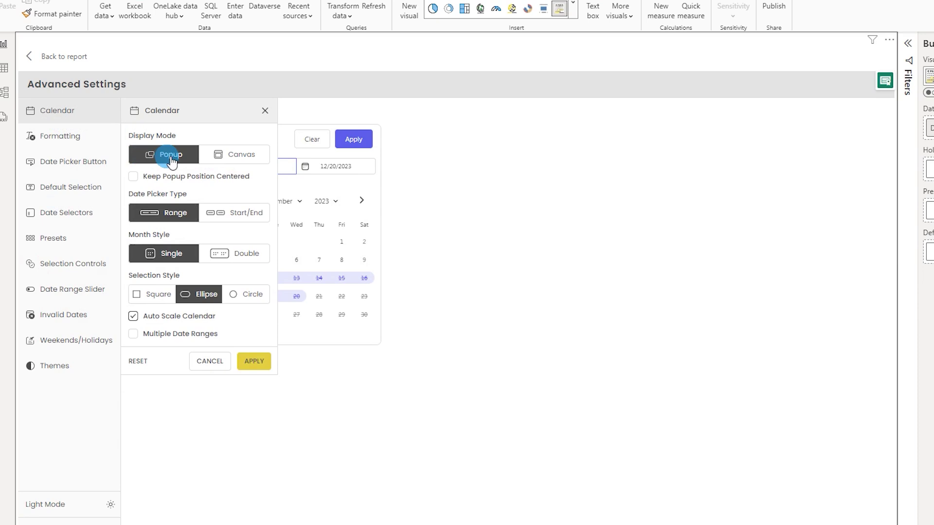
pyautogui.click(262, 362)
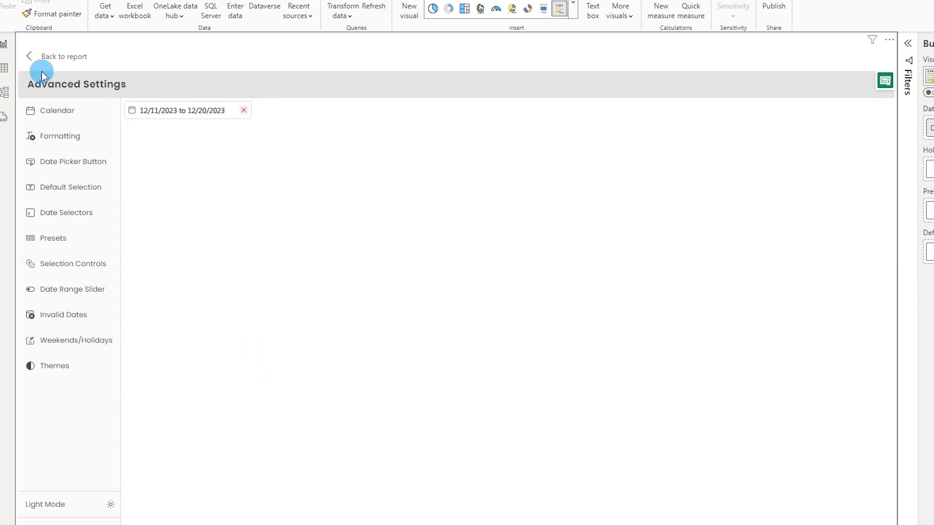
pyautogui.click(42, 56)
# Examine the date picker's popup calendar on the report and close it without changing the dates
pyautogui.click(115, 89)
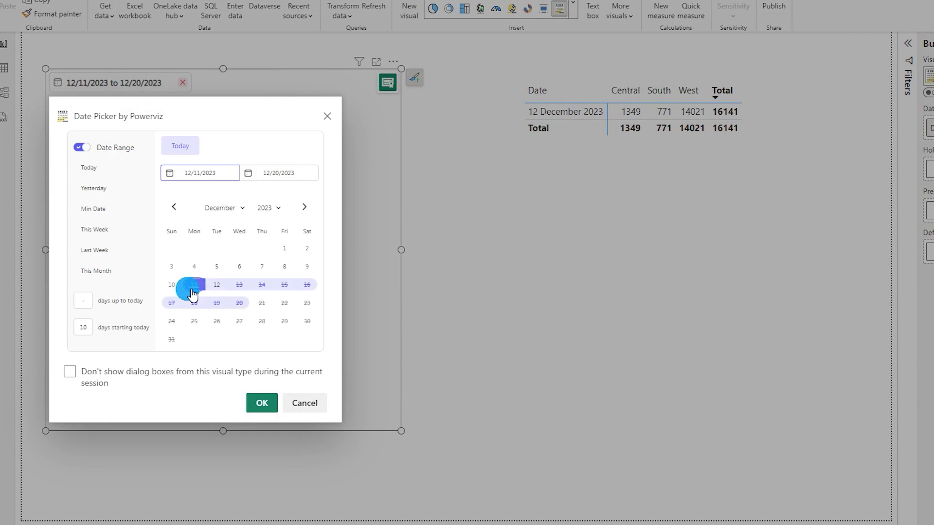
pyautogui.click(303, 402)
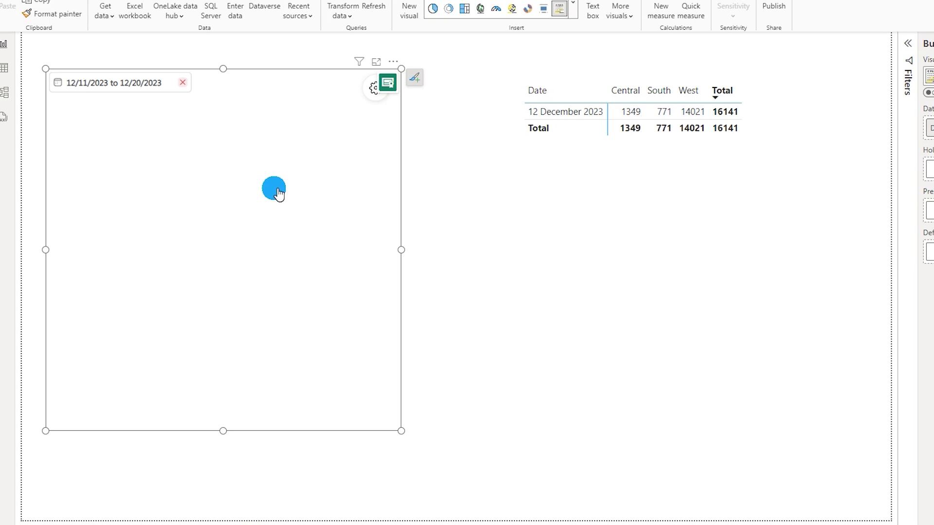
pyautogui.click(116, 83)
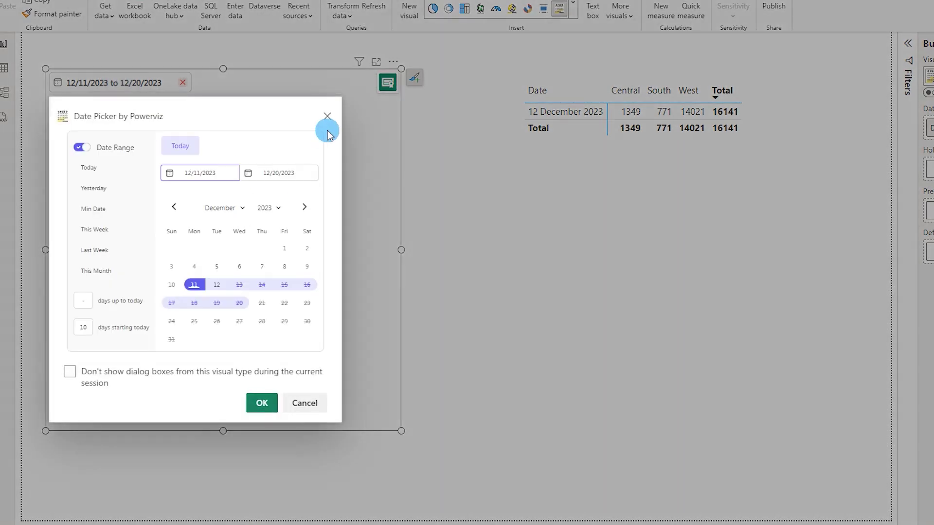
pyautogui.click(327, 117)
# Set the calendar's Display Mode back to Canvas with Hide Date Picker On Mouse Out enabled, and apply the settings
pyautogui.click(367, 95)
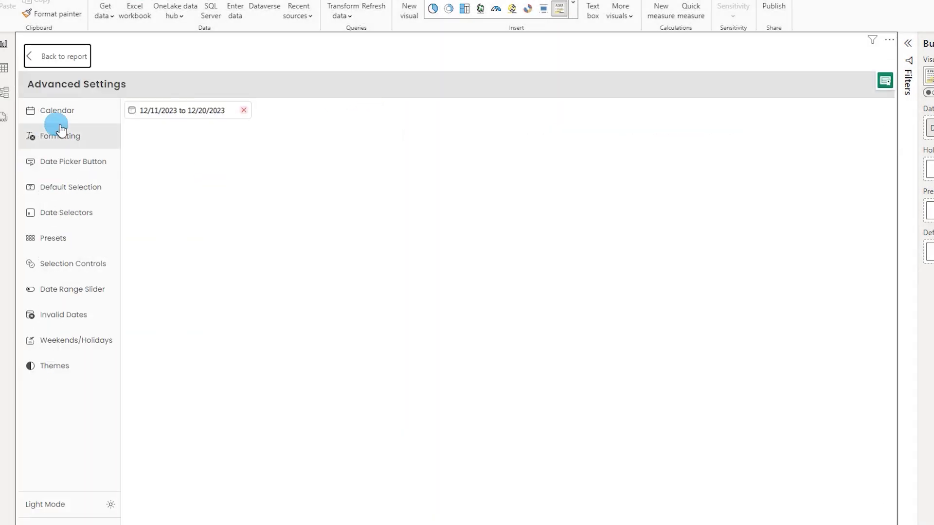
pyautogui.click(58, 118)
pyautogui.click(236, 162)
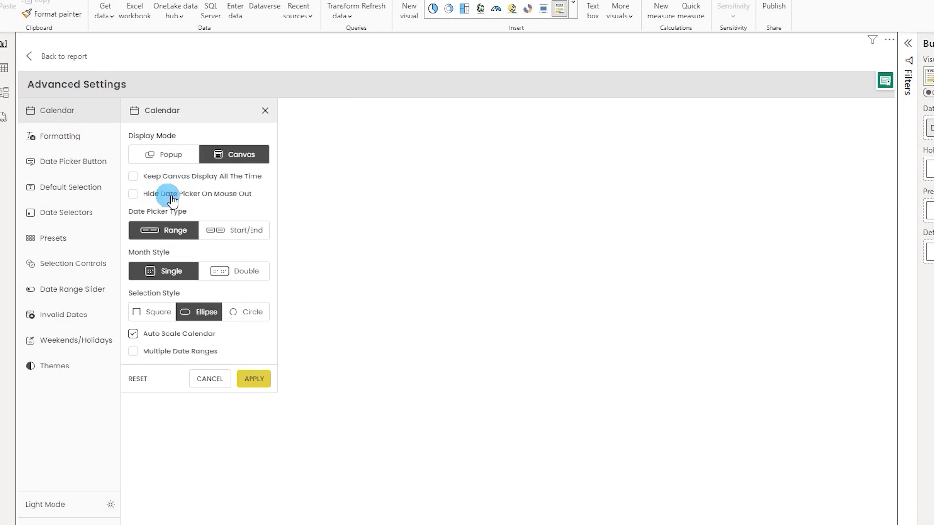
pyautogui.click(132, 193)
pyautogui.click(253, 361)
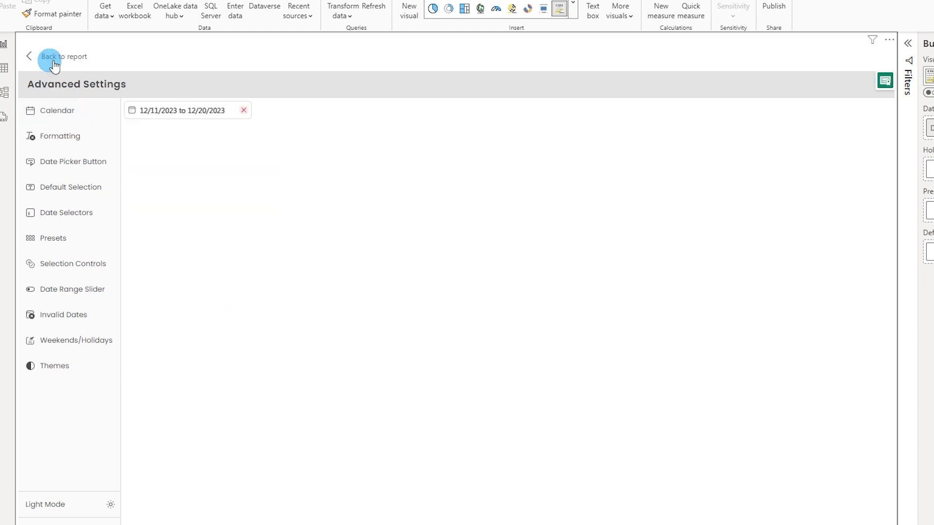
pyautogui.click(45, 56)
# Filter the report with the Last Week preset and test the calendar's hide-on-mouse-out behaviour by leaving and reopening it
pyautogui.click(104, 84)
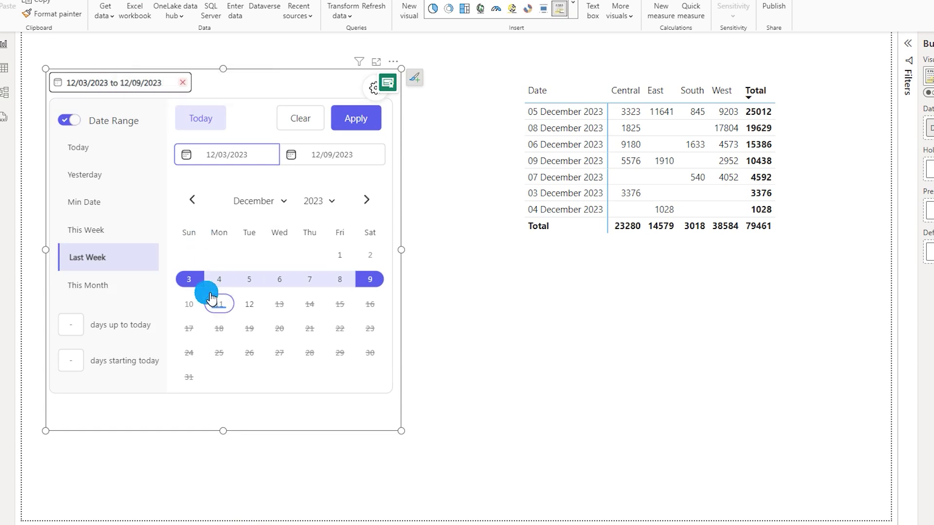
pyautogui.click(486, 316)
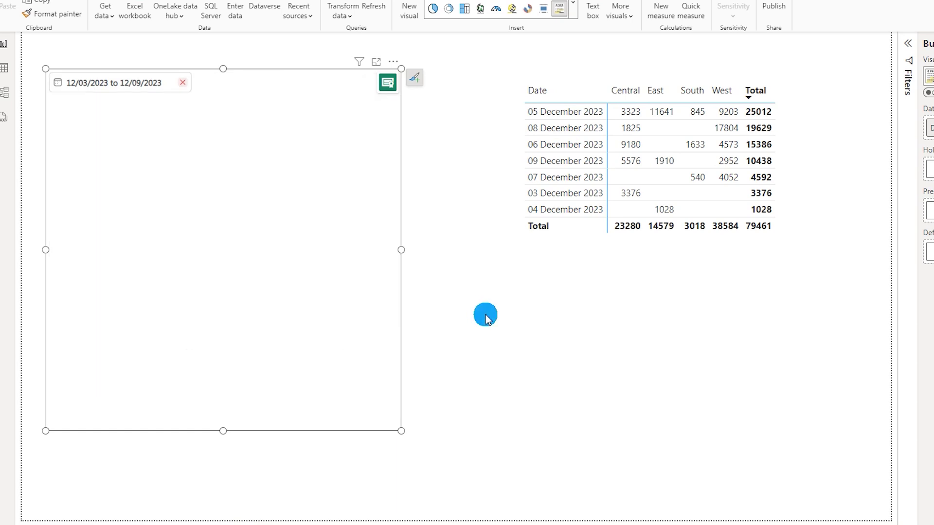
pyautogui.click(123, 88)
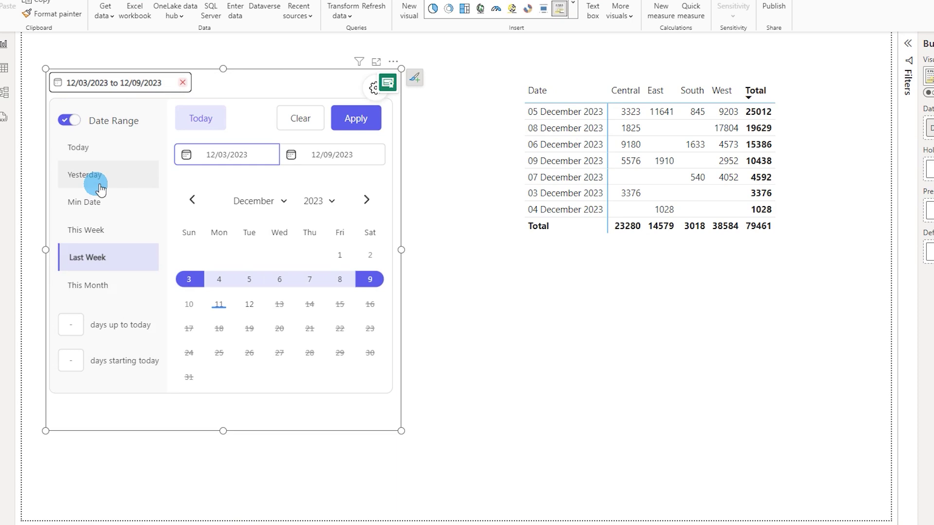
# Disable Hide Date Picker On Mouse Out and apply the Start/End Date Picker Type, checking the Start Date calendar on the report
pyautogui.click(375, 89)
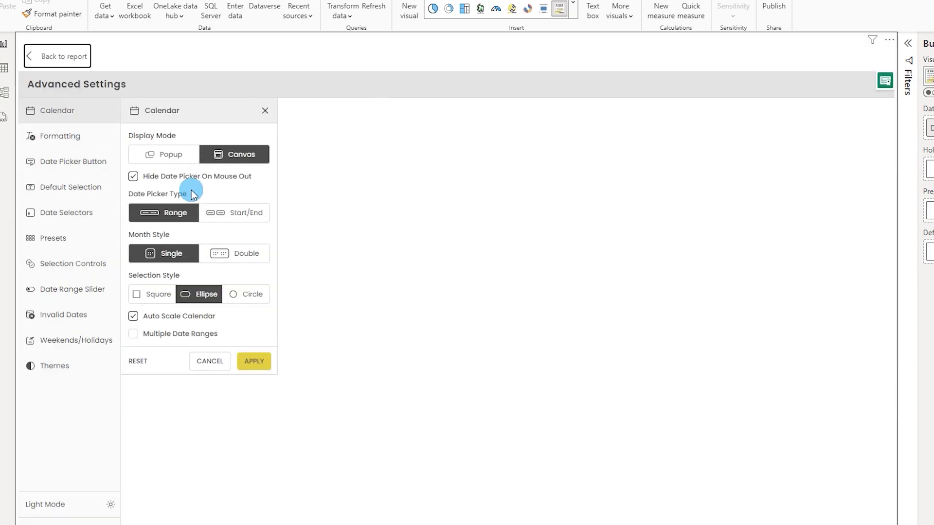
pyautogui.click(133, 176)
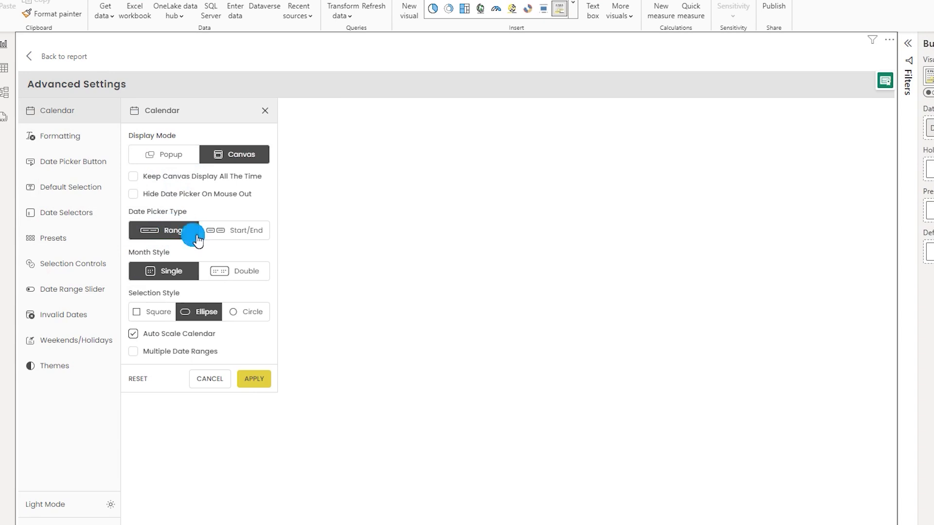
pyautogui.click(230, 232)
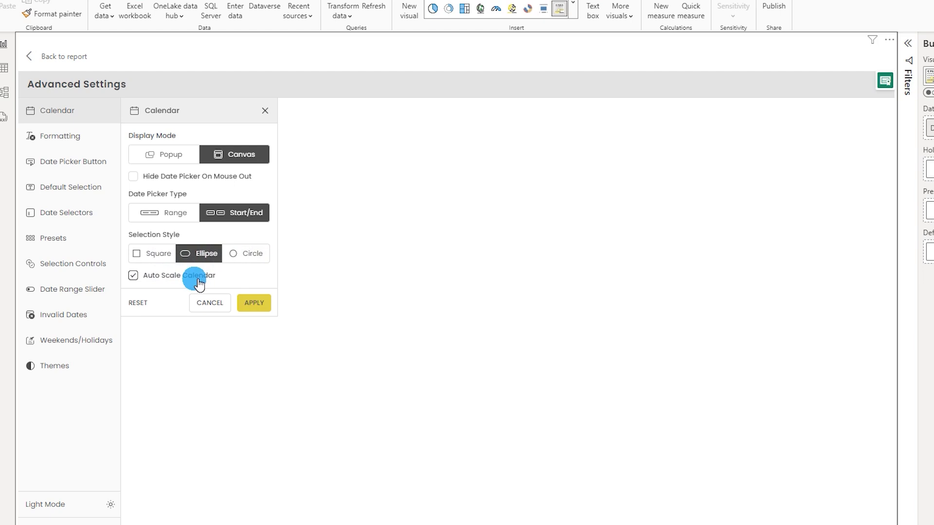
pyautogui.click(251, 305)
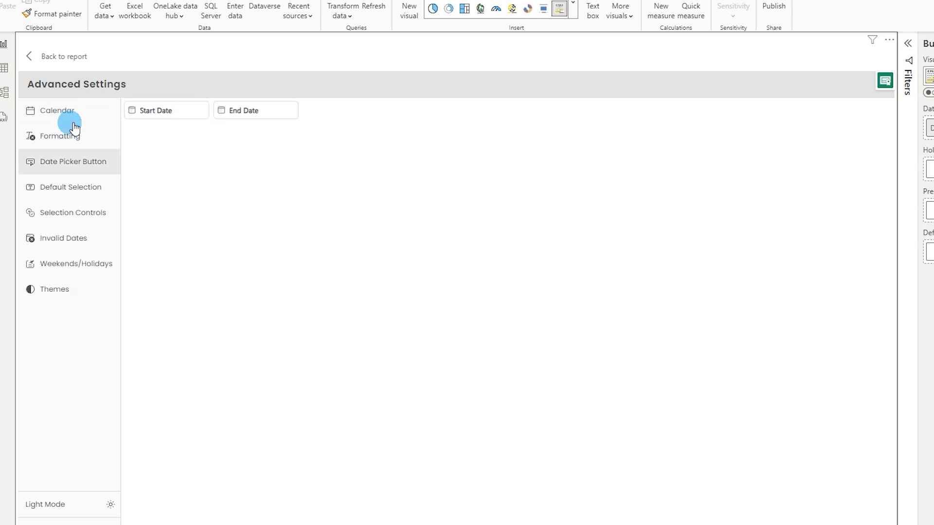
pyautogui.click(50, 55)
pyautogui.click(86, 88)
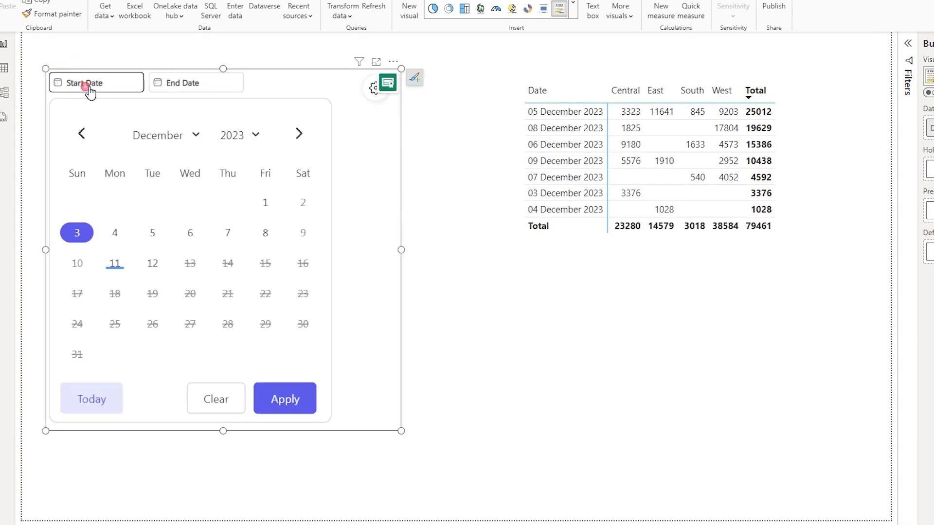
# Filter the report from 11/01/2023 to 12/01/2023 using the Start Date and End Date calendars
pyautogui.click(82, 133)
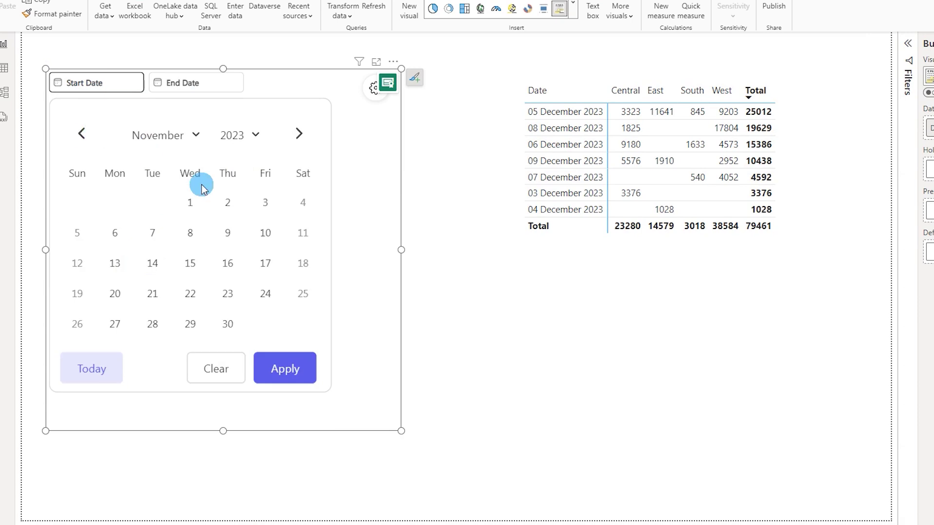
pyautogui.click(190, 202)
pyautogui.click(199, 87)
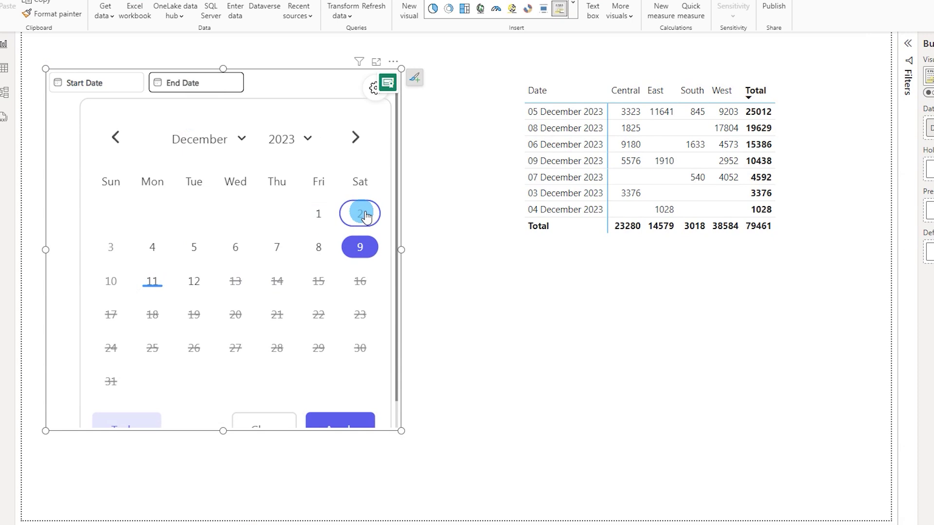
pyautogui.click(320, 214)
pyautogui.click(345, 402)
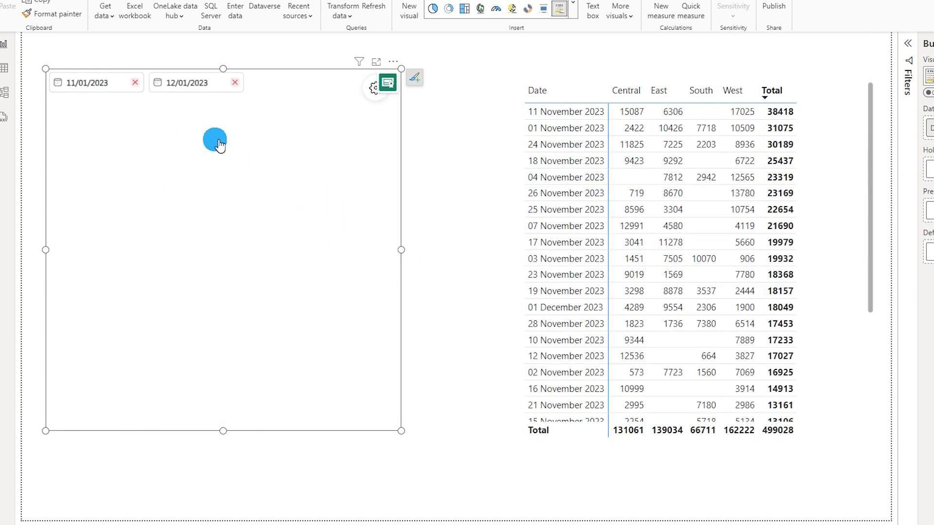
# Go to the date picker's advanced Formatting settings and examine the available Font Family choices
pyautogui.click(371, 88)
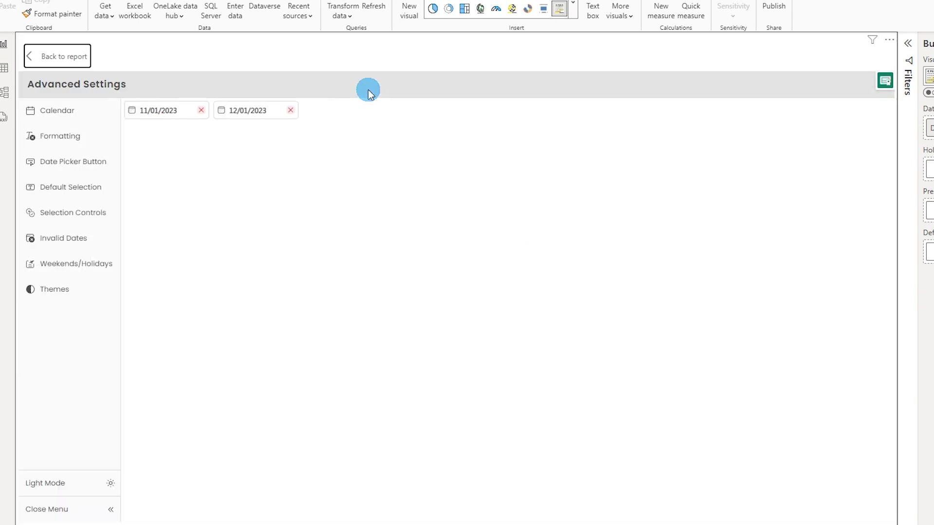
pyautogui.click(92, 121)
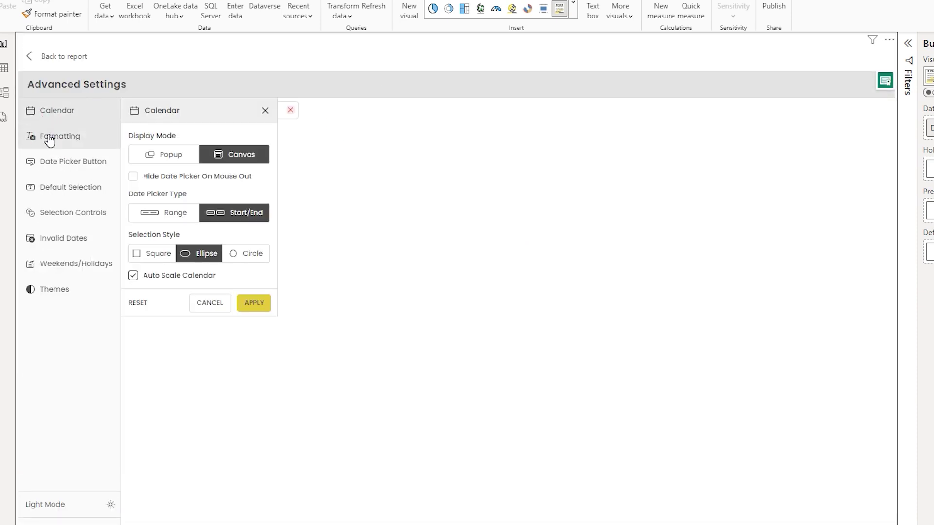
pyautogui.click(48, 136)
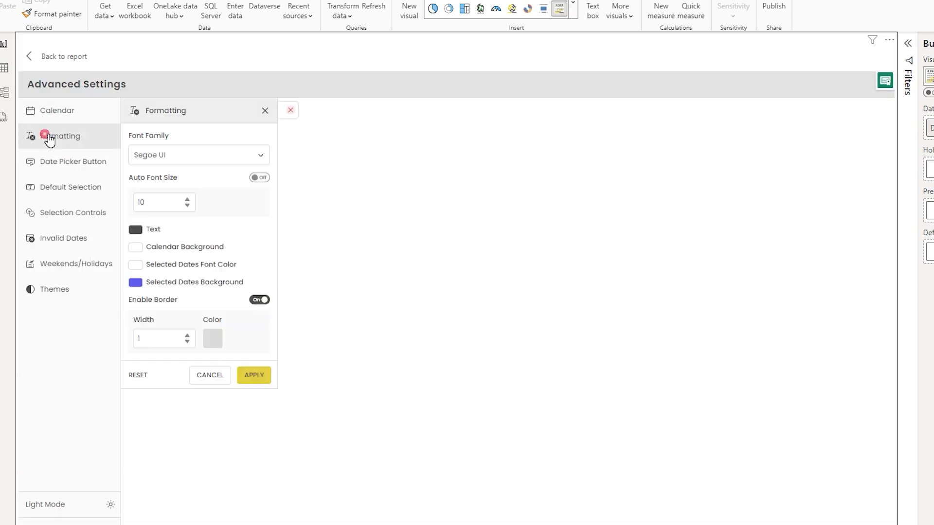
pyautogui.click(192, 161)
pyautogui.click(195, 162)
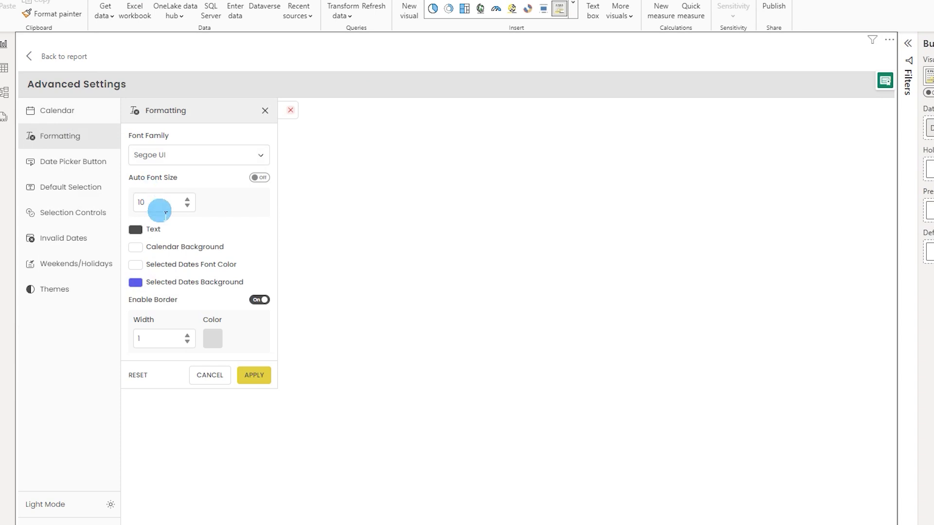
# Examine the Formatting colour choices for Text and Calendar Background and the border options without changing them
pyautogui.click(139, 231)
pyautogui.click(139, 231)
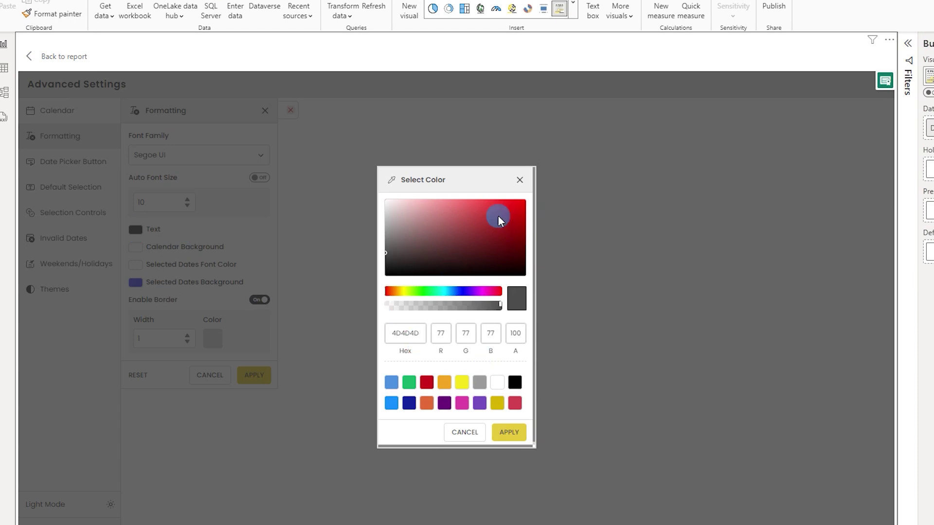
pyautogui.click(518, 181)
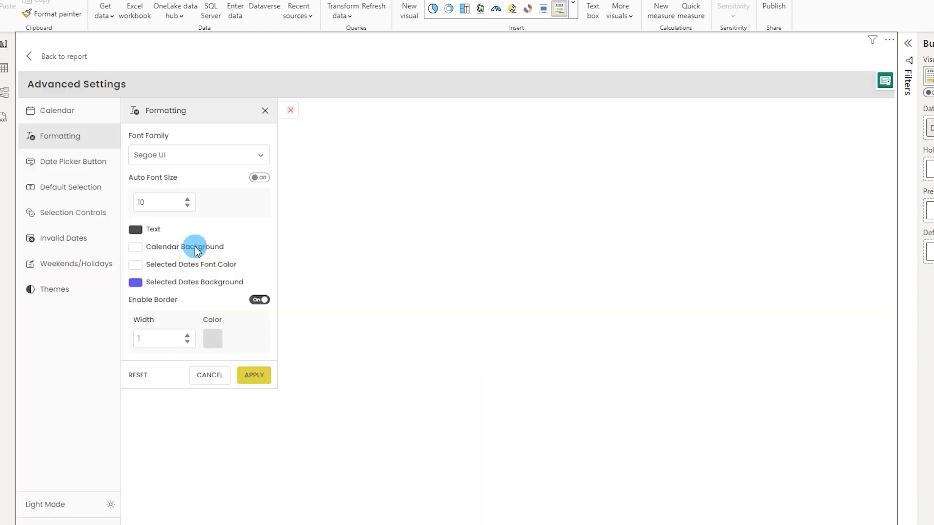
pyautogui.click(135, 249)
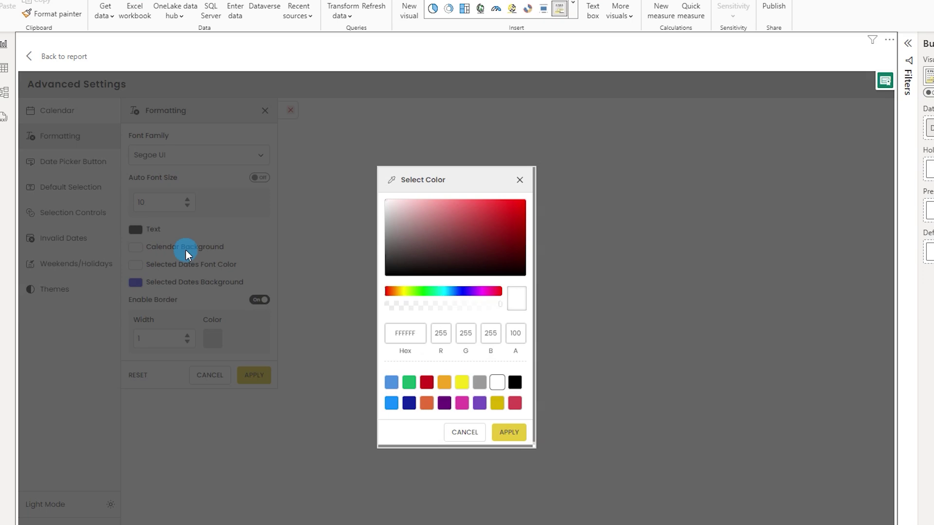
pyautogui.click(520, 180)
pyautogui.click(160, 273)
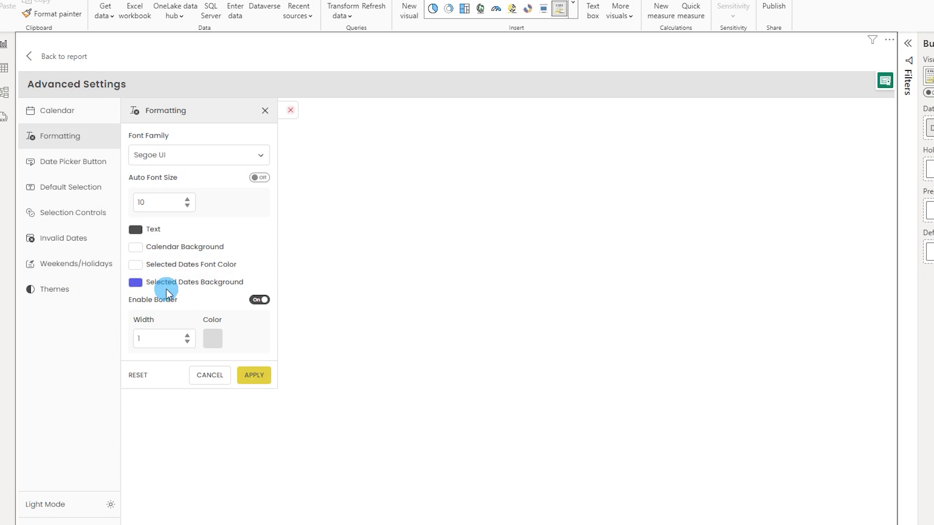
pyautogui.click(266, 304)
pyautogui.click(174, 349)
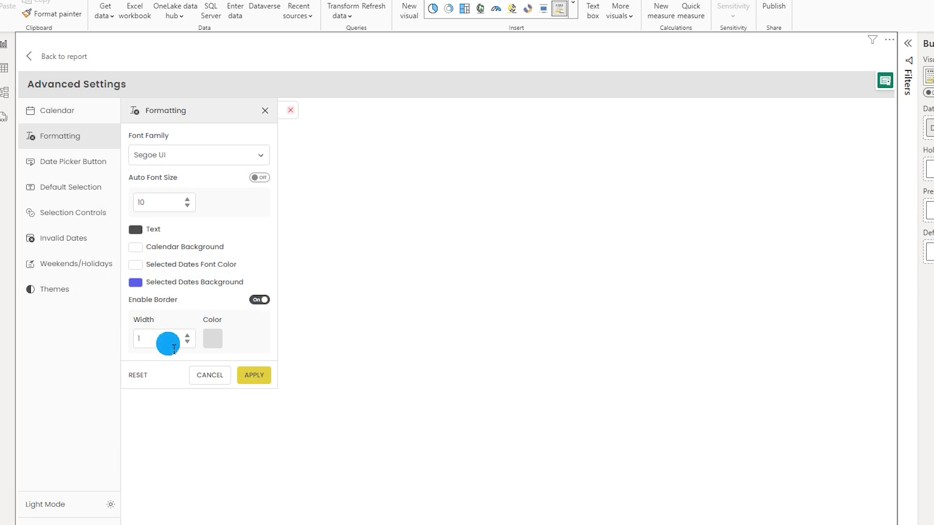
# Examine the Date Picker Button settings for labels, size, font, date format and icons, comparing the labels with the buttons on the report
pyautogui.click(82, 170)
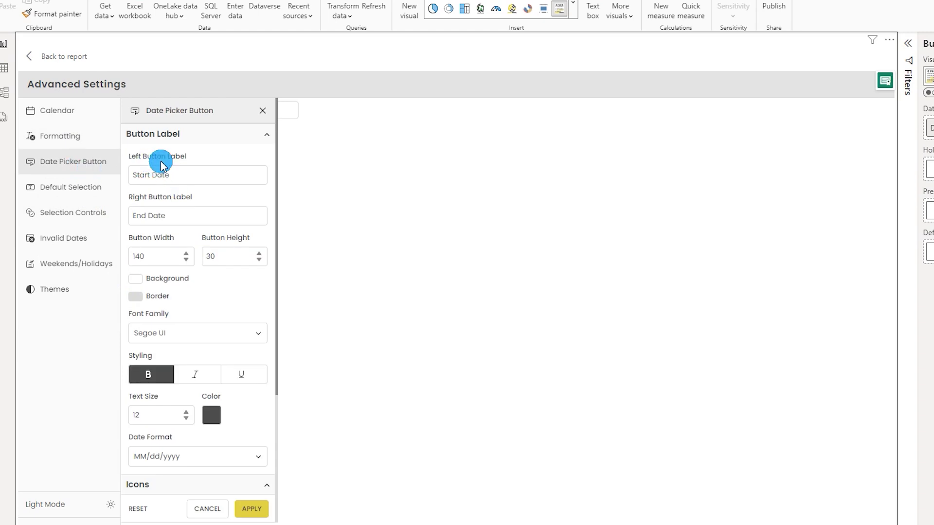
pyautogui.click(39, 56)
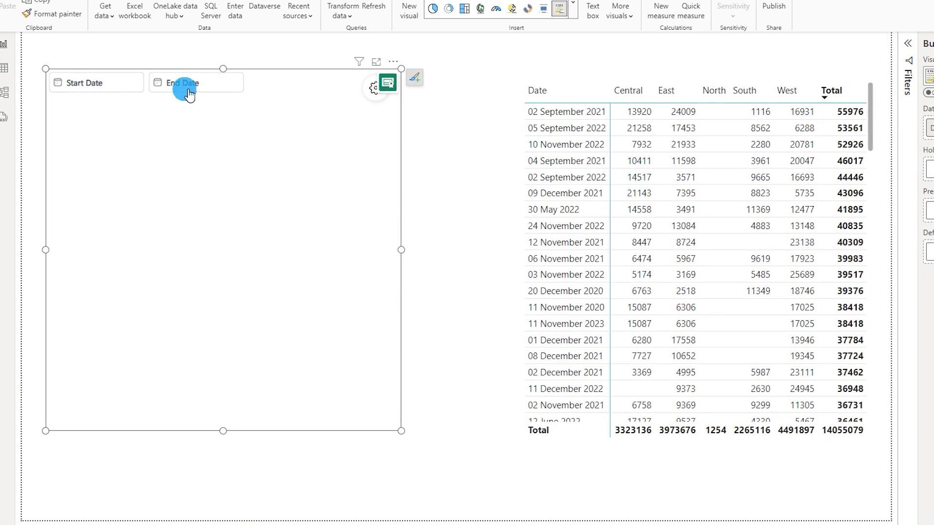
pyautogui.click(369, 94)
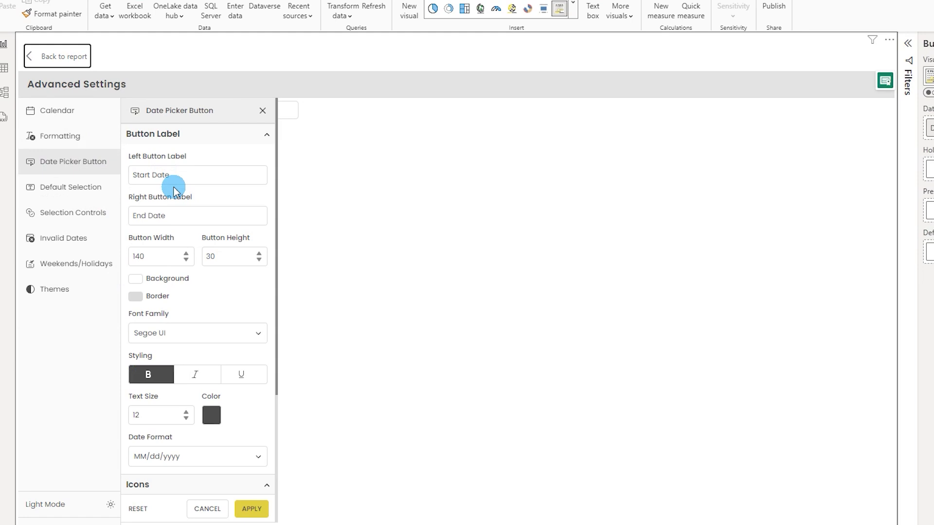
pyautogui.moveTo(179, 184); pyautogui.dragTo(121, 177)
pyautogui.moveTo(168, 216); pyautogui.dragTo(137, 224)
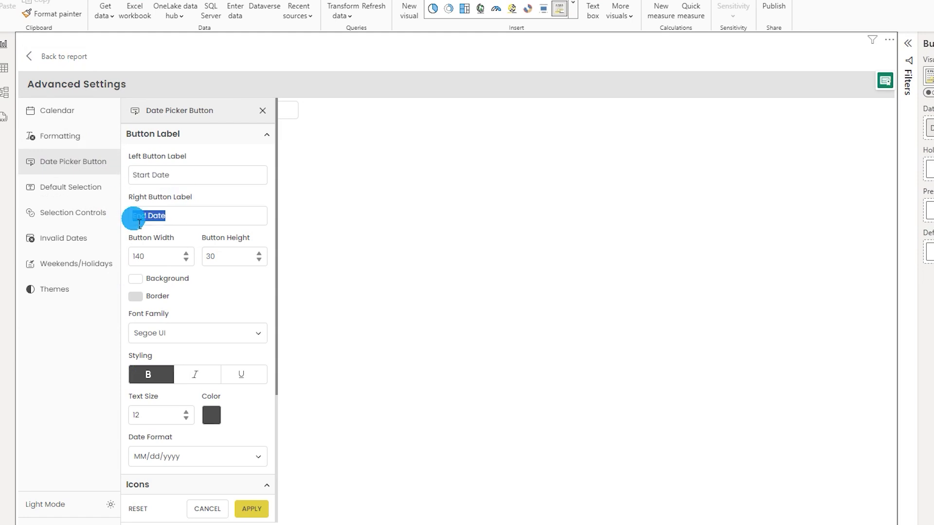
pyautogui.press('Tab')
pyautogui.press('Right')
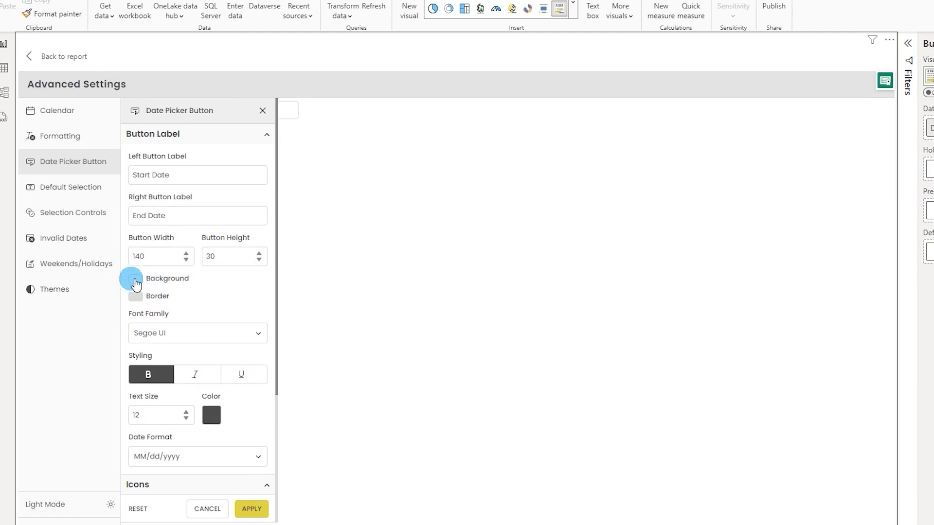
pyautogui.scroll(-3, 179, 308)
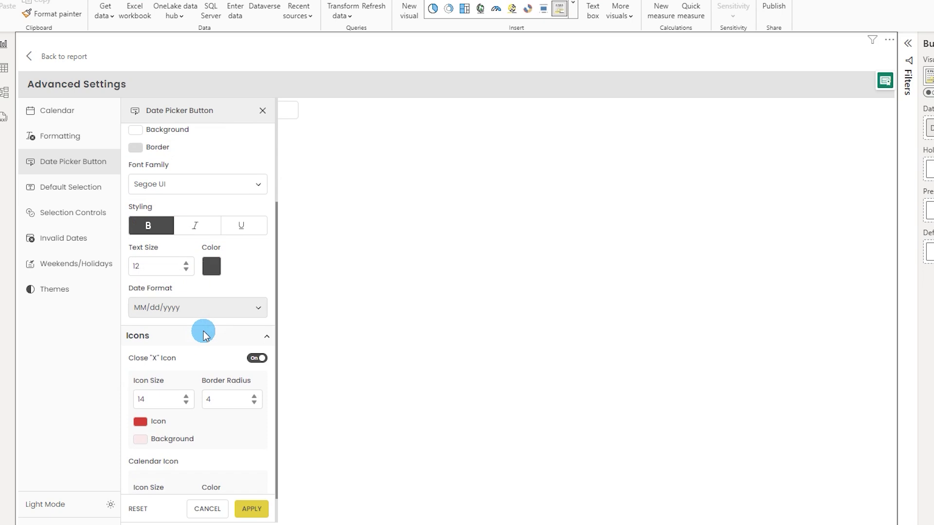
pyautogui.scroll(-1, 200, 328)
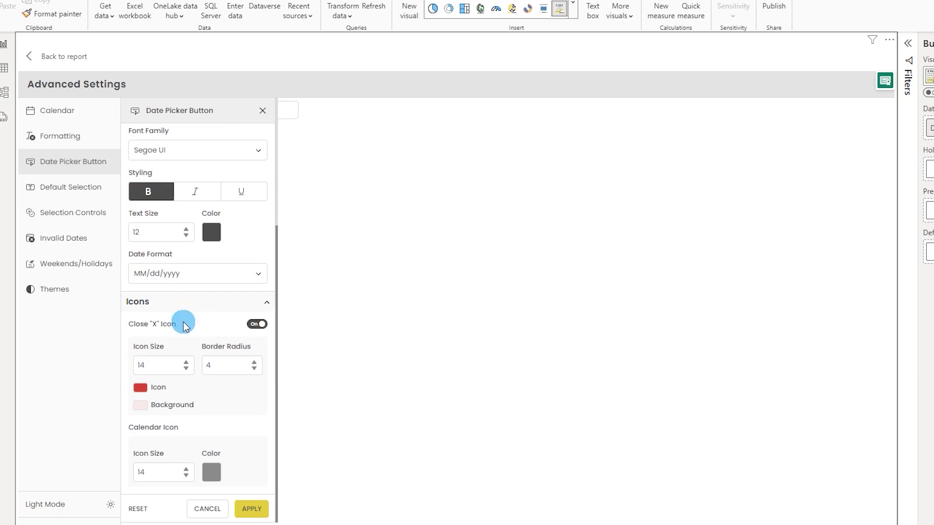
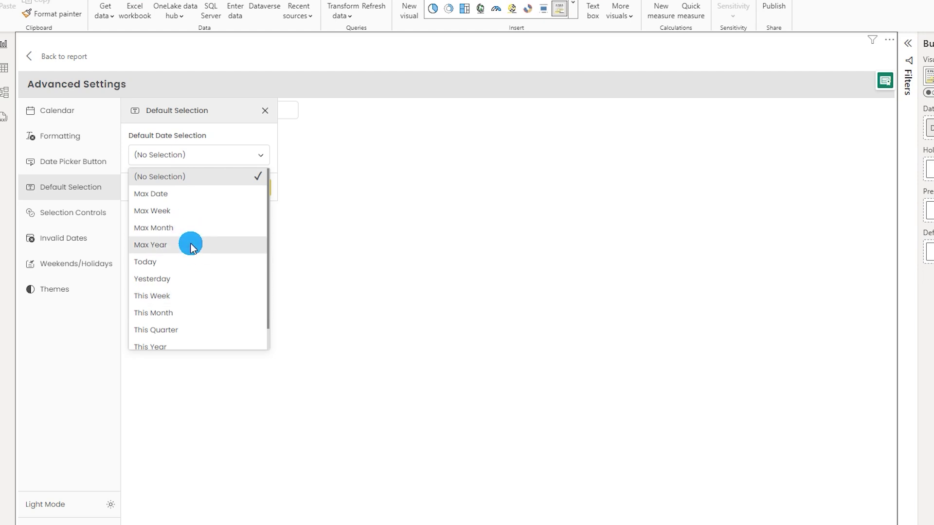
# Set the Default Date Selection to This Week, apply it, and check the Start Date calendar on the report
pyautogui.scroll(-1, 192, 248)
pyautogui.click(173, 272)
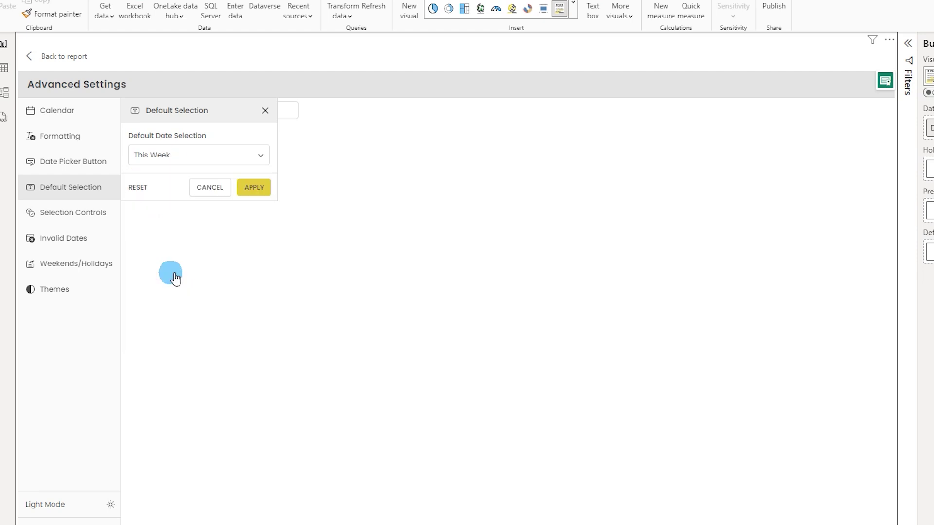
pyautogui.click(260, 188)
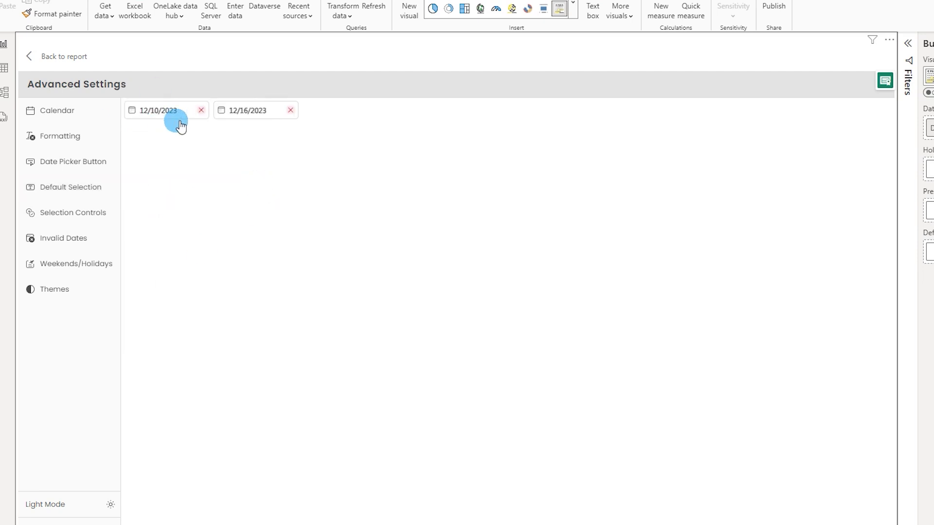
pyautogui.click(46, 55)
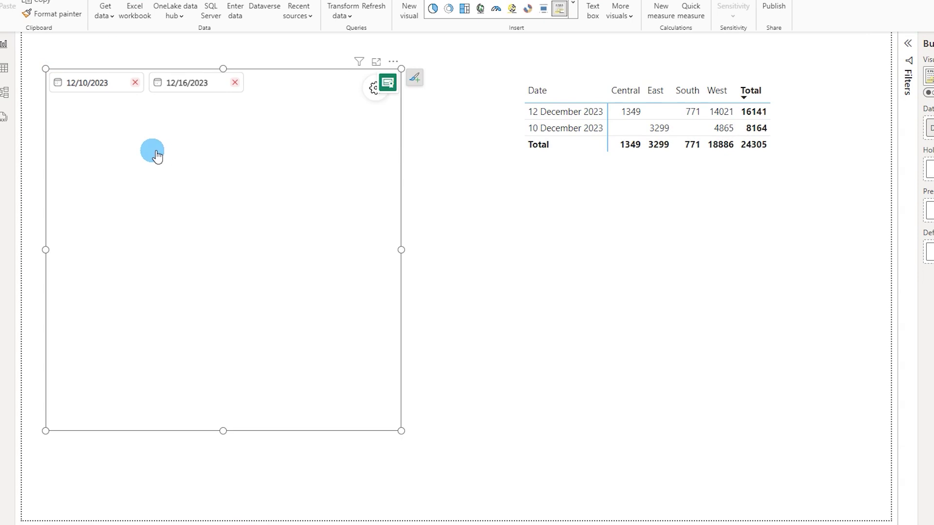
pyautogui.click(92, 95)
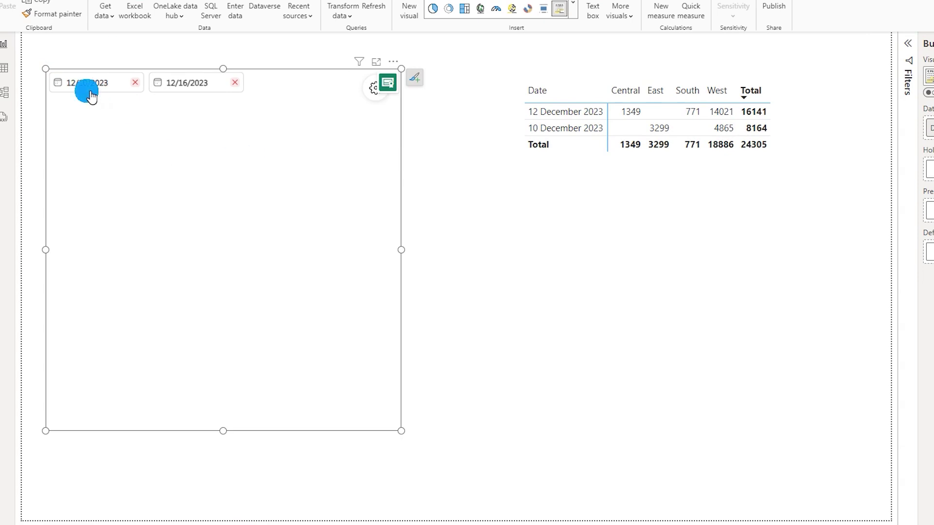
pyautogui.click(185, 96)
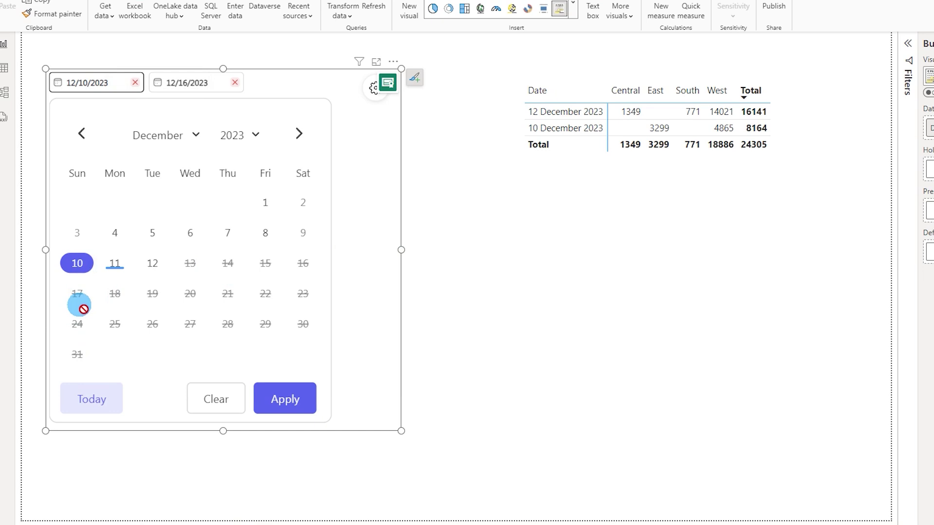
pyautogui.click(309, 298)
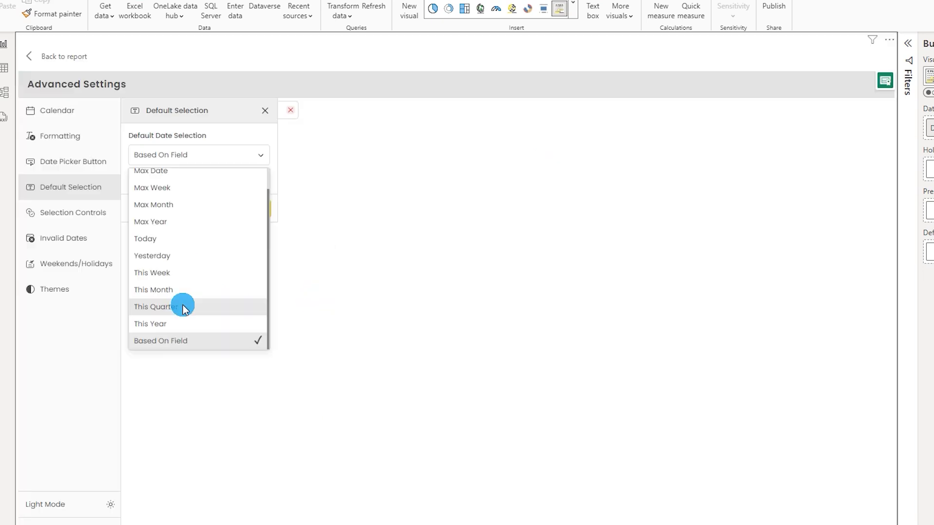
# Review the Default Date Selection options and choose Based On Field
pyautogui.scroll(1, 187, 296)
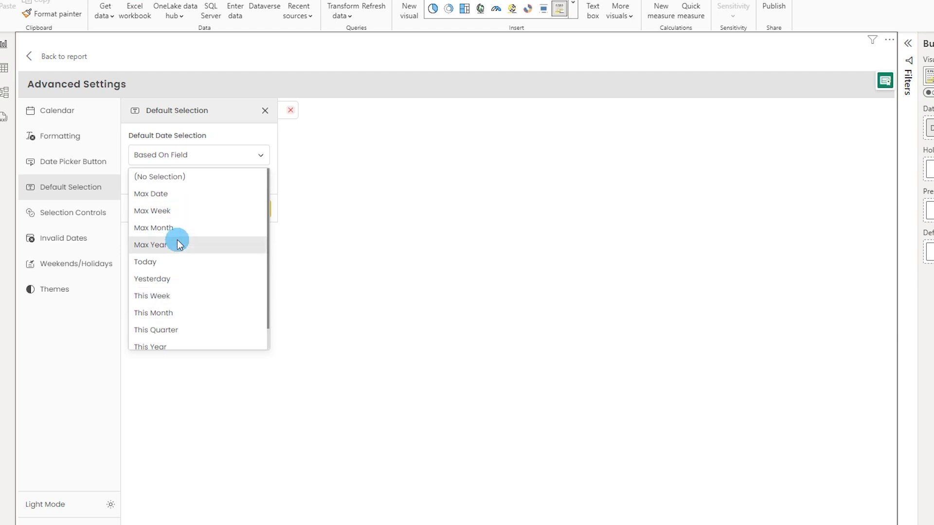
pyautogui.scroll(-1, 177, 262)
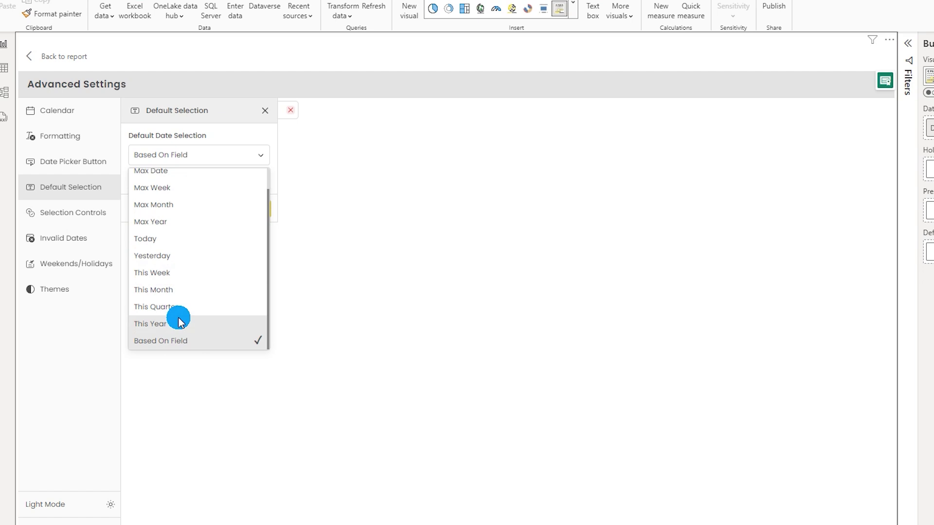
pyautogui.click(185, 345)
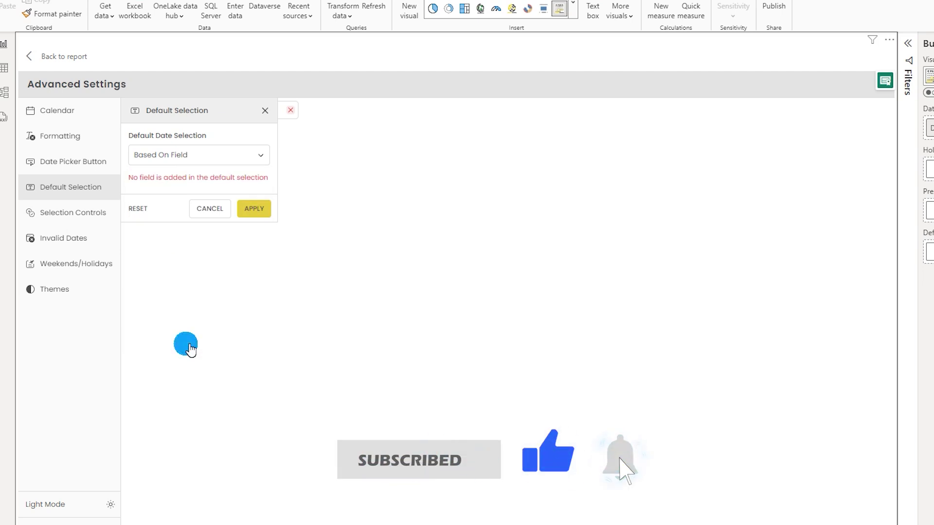
pyautogui.click(198, 155)
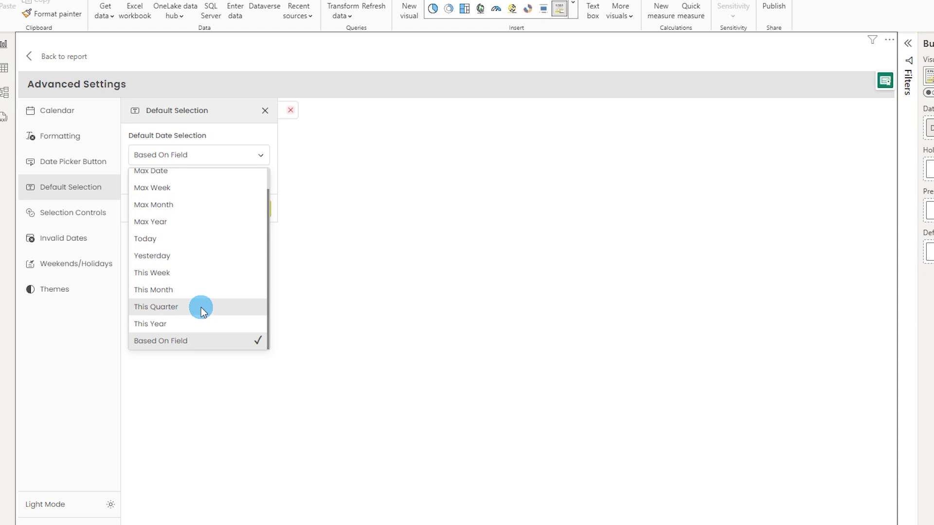
pyautogui.click(193, 344)
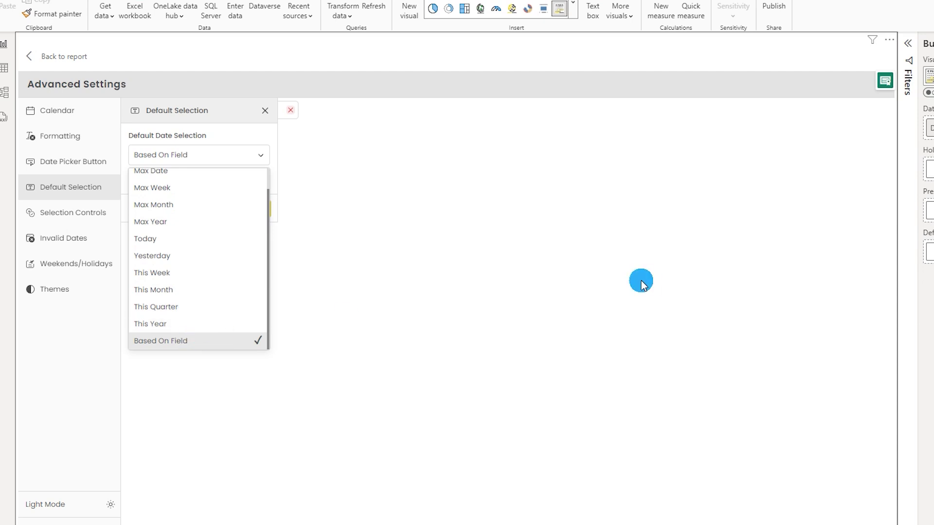
pyautogui.click(546, 244)
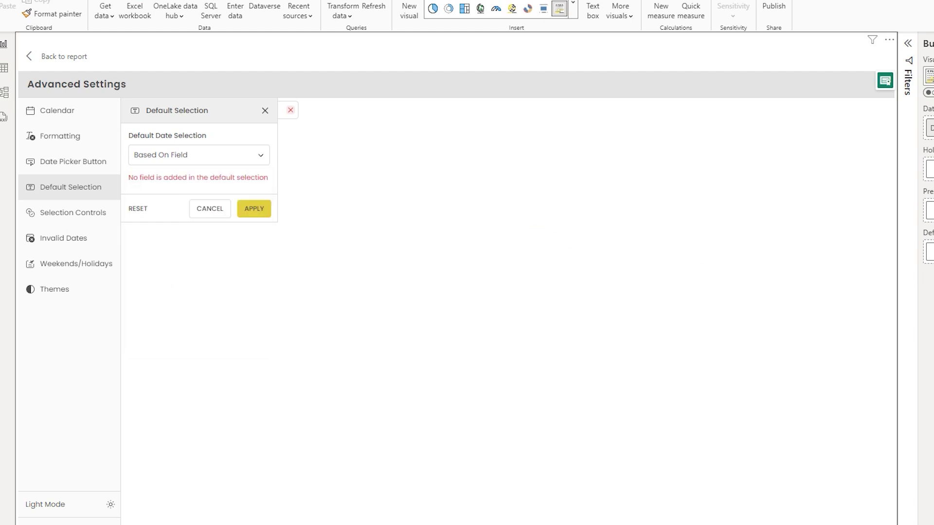
# Create a new measure in the Orders table and name it 15 Days Default Selection
pyautogui.click(922, 252)
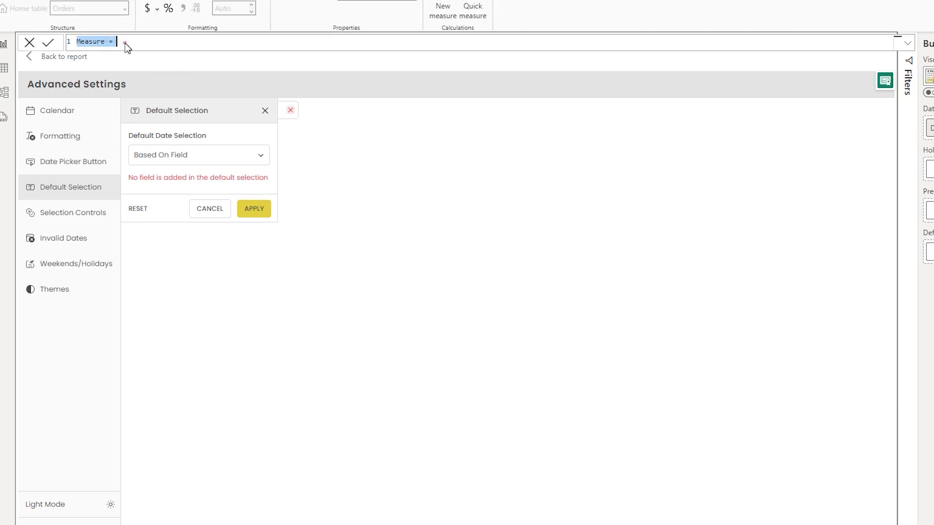
pyautogui.click(146, 45)
pyautogui.scroll(2, 146, 46)
pyautogui.doubleClick(109, 47)
pyautogui.write('1 15 Days Default Sle')
pyautogui.press('BackSpace')
pyautogui.write('election')
# Start the 15 Days Default Selection measure's formula on a new line with SWITCH(TRUE(), and continue onto the next line
pyautogui.click(340, 49)
pyautogui.hotkey('shift', 'Return')
pyautogui.hotkey('shift', 'Return')
pyautogui.write('SWITCH(true(),')
pyautogui.hotkey('shift', 'Return')
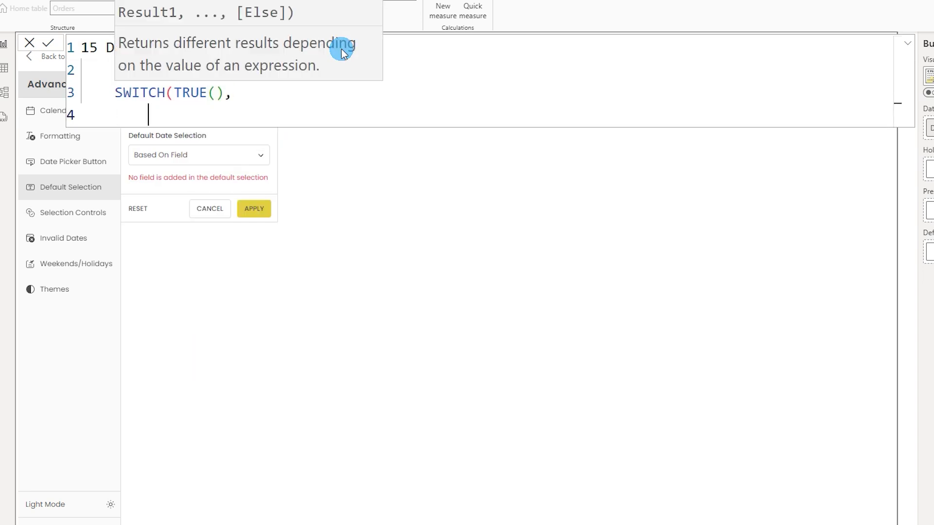
# Add SELECTEDVALUE('Calendar'[Date]) as the left side of the SWITCH condition
pyautogui.write('A')
pyautogui.press('BackSpace')
pyautogui.write('Sle')
pyautogui.press('BackSpace')
pyautogui.press('BackSpace')
pyautogui.write('eLECTEDVALUE(Da')
pyautogui.press('Tab')
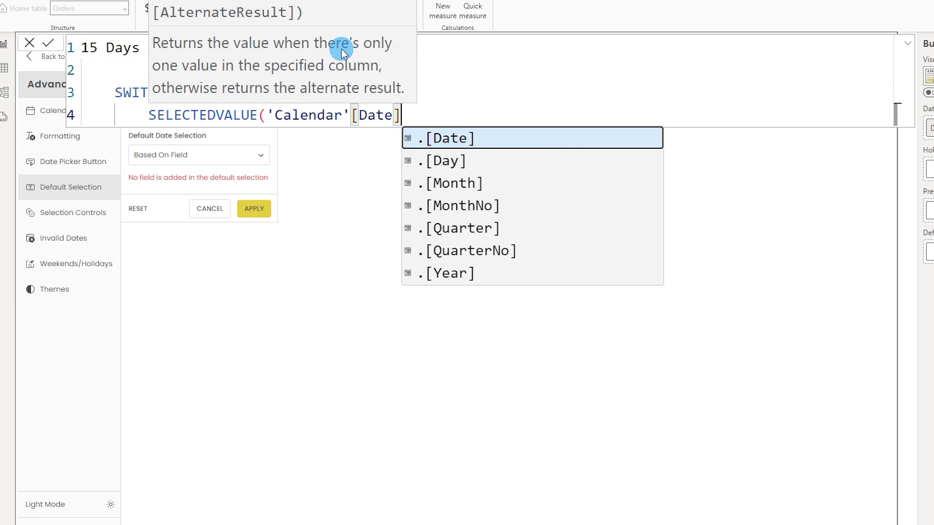
pyautogui.write(')')
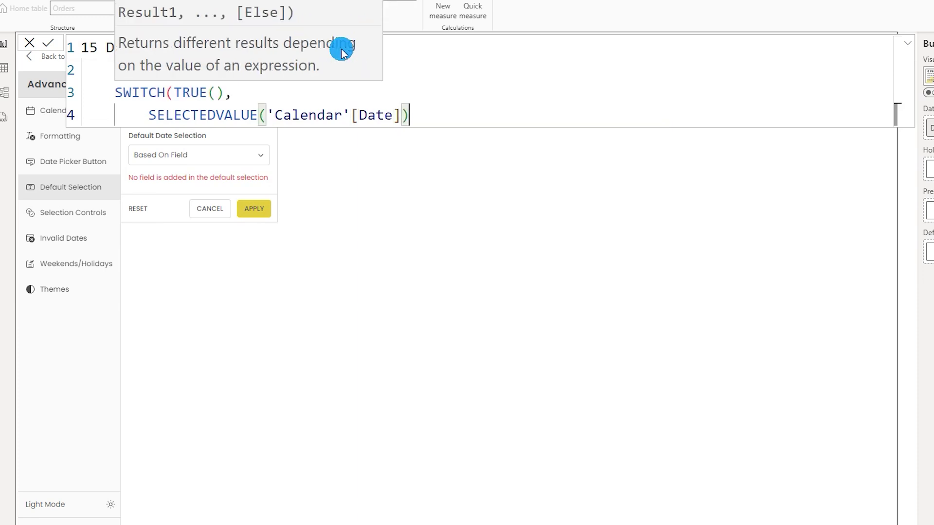
# Complete the SWITCH formula with the comparison >= TODAY()-15, returning 1 when it holds and 0 otherwise
pyautogui.write(' >= tod')
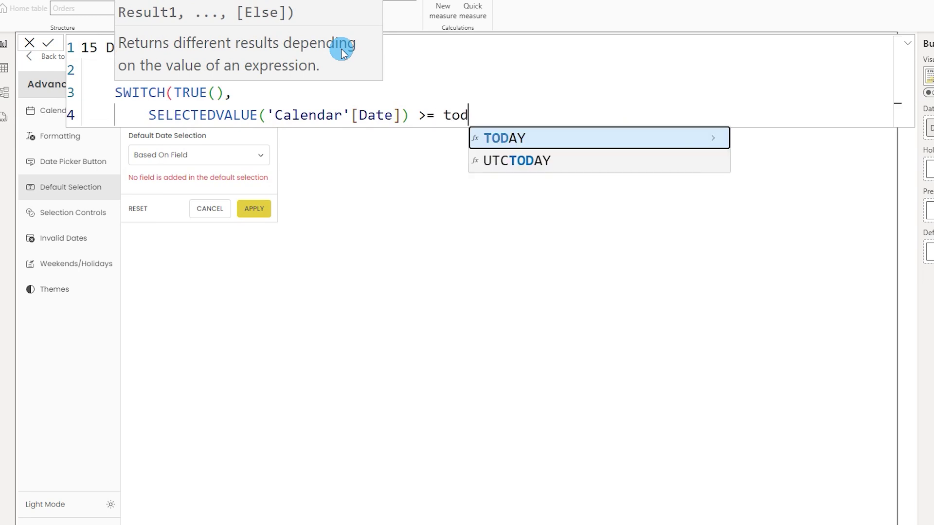
pyautogui.press('Tab')
pyautogui.write(')-')
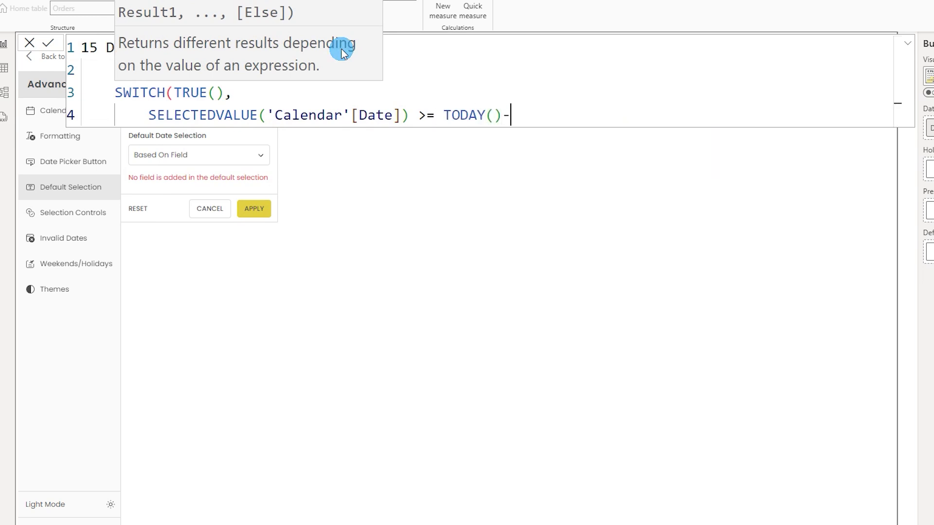
pyautogui.write('15,')
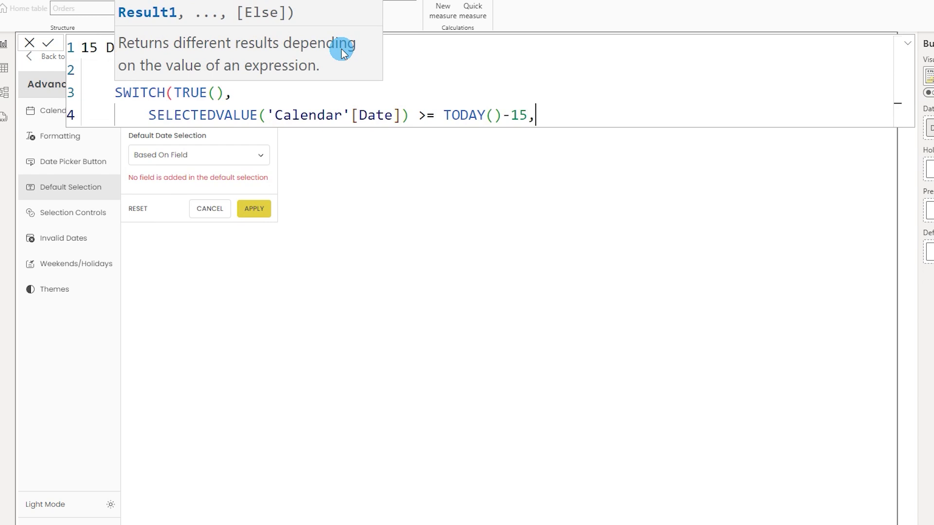
pyautogui.write('1,0')
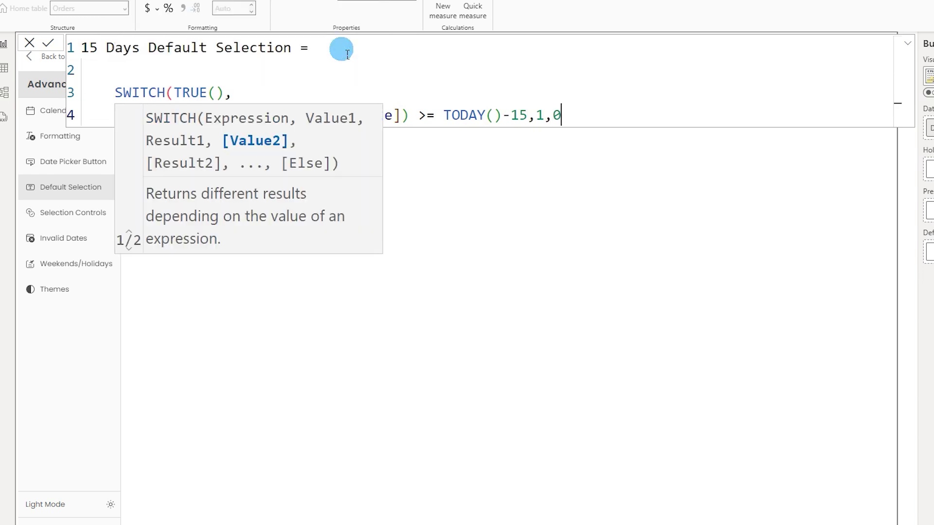
pyautogui.write(')')
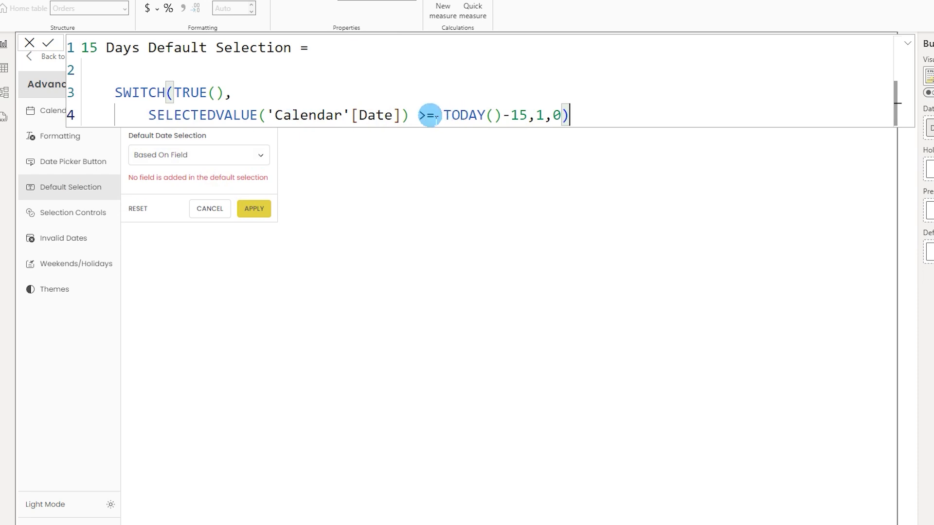
# Check the TODAY()-15 expression and its 1 and 0 results, and commit the measure
pyautogui.moveTo(445, 115); pyautogui.dragTo(537, 115)
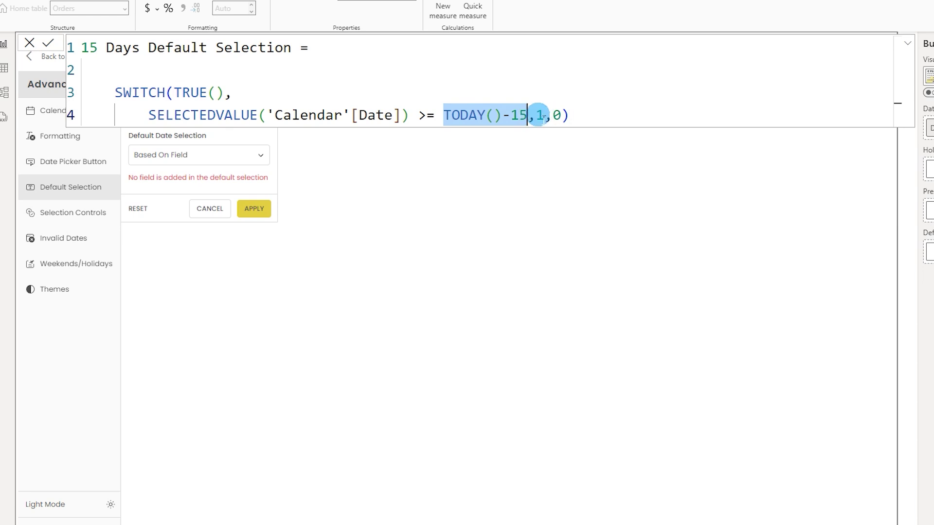
pyautogui.click(537, 116)
pyautogui.click(555, 116)
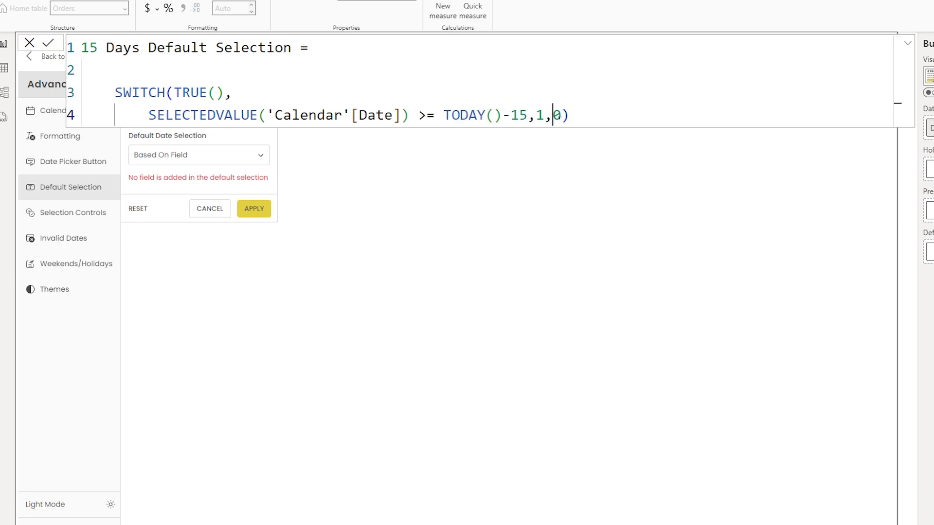
pyautogui.click(49, 43)
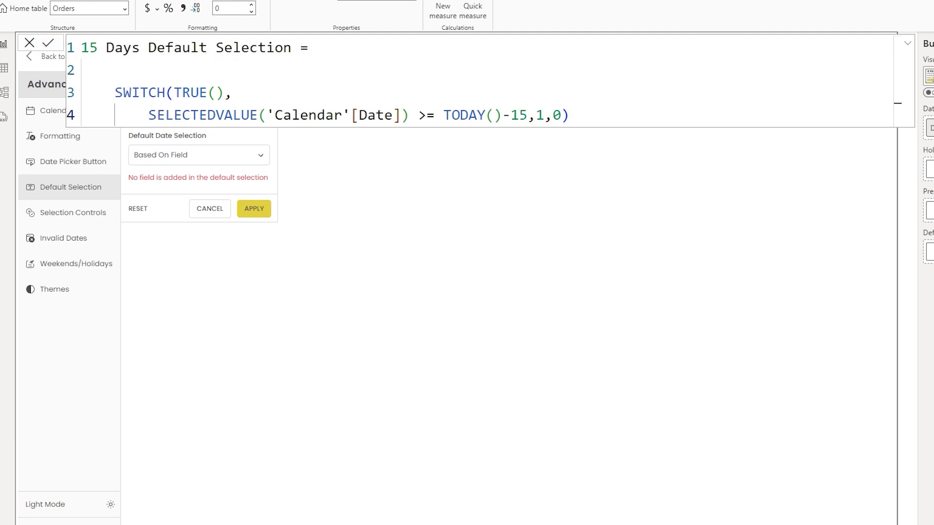
# Add the 15 Days Default Selection measure to the date picker's Default Selection data field
pyautogui.moveTo(919, 255); pyautogui.dragTo(751, 254)
pyautogui.click(732, 281)
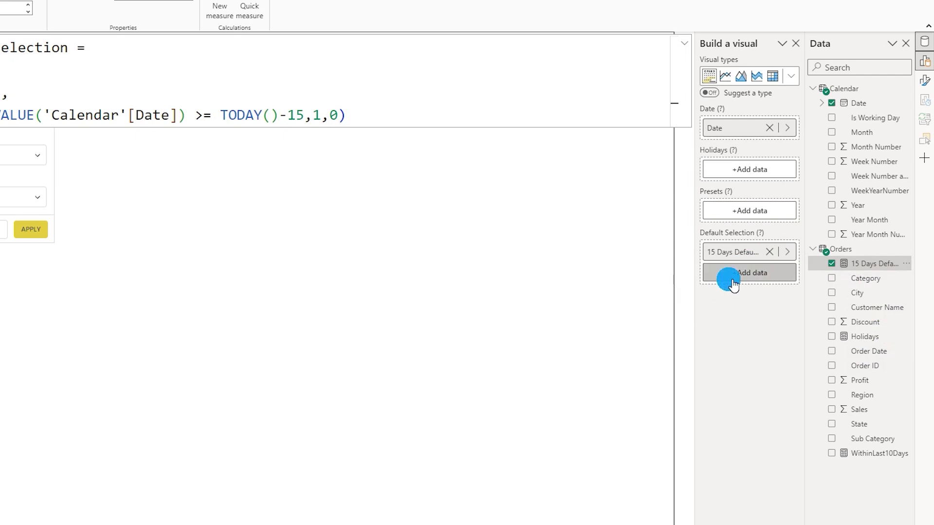
pyautogui.click(771, 258)
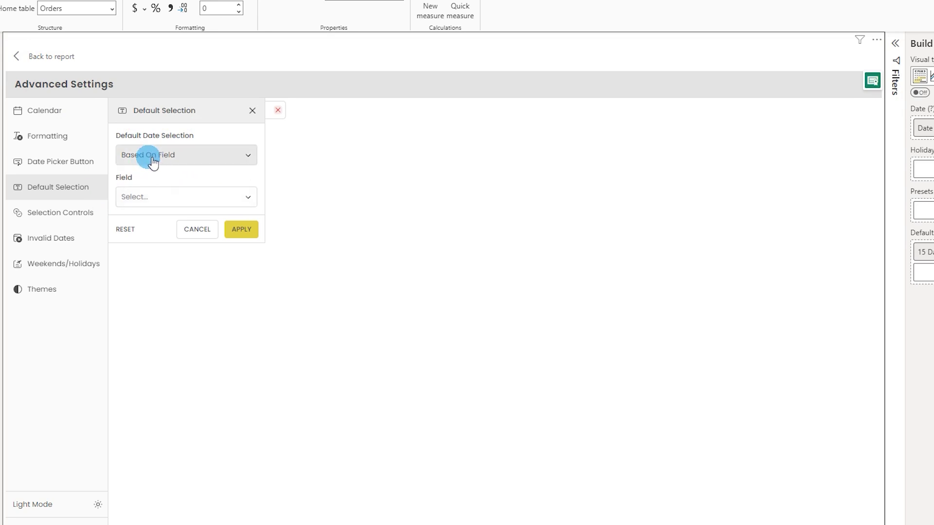
# Base the default date selection on the 15 Days Default Selection field and apply it
pyautogui.click(153, 202)
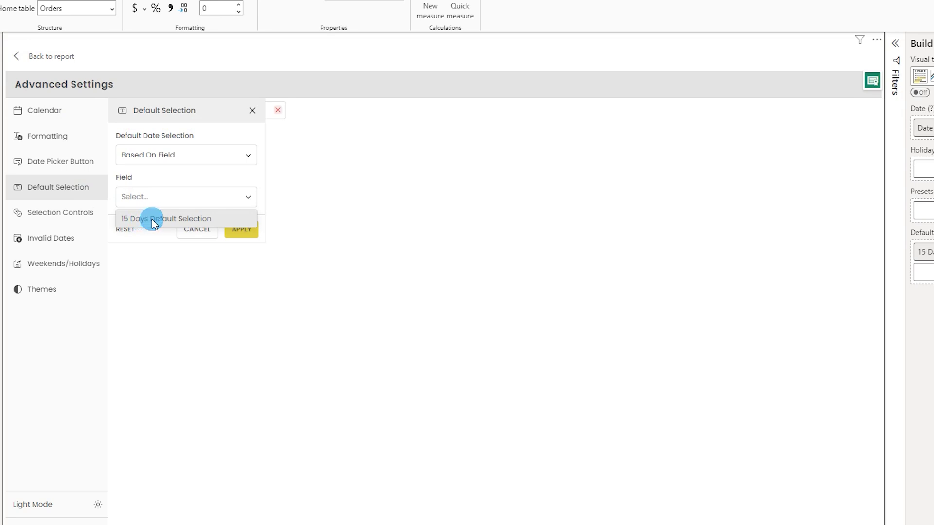
pyautogui.click(152, 219)
pyautogui.click(241, 229)
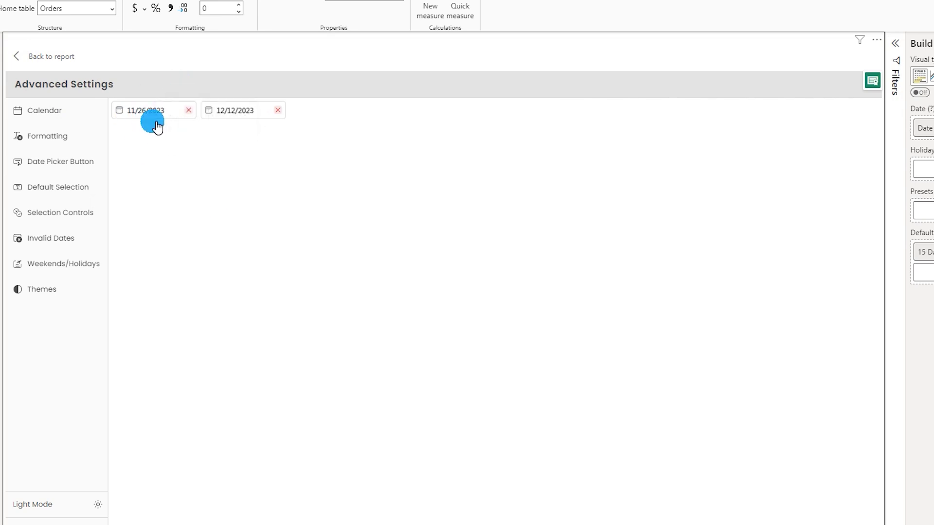
# Try the dd/MM/yyyy date format in the Date Selectors settings
pyautogui.click(39, 188)
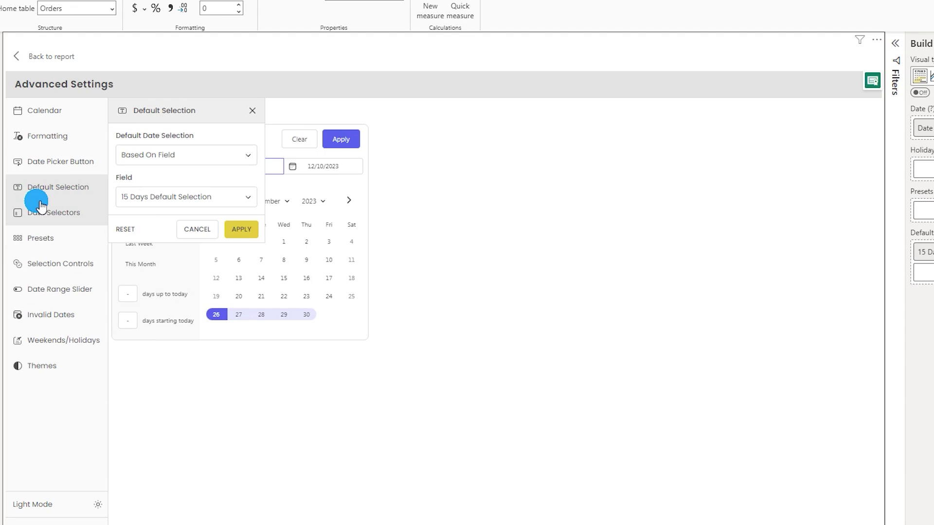
pyautogui.click(63, 222)
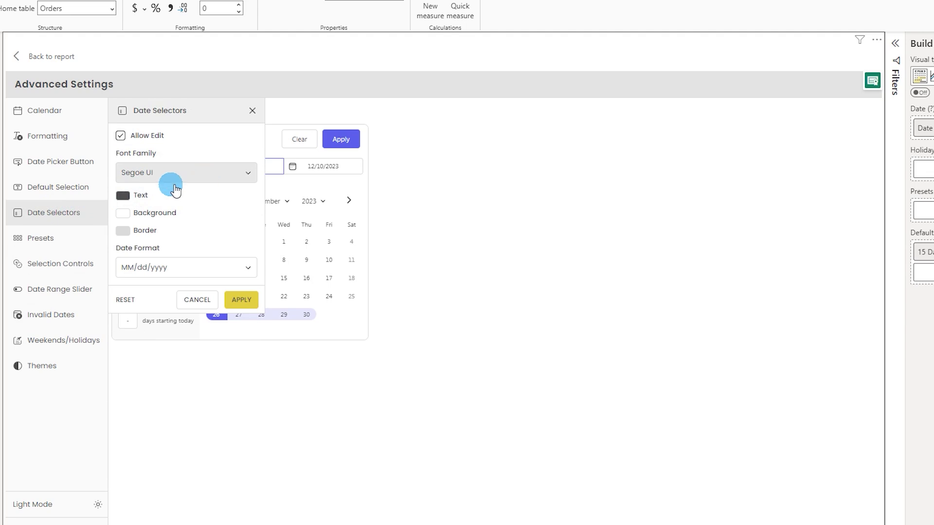
pyautogui.click(155, 274)
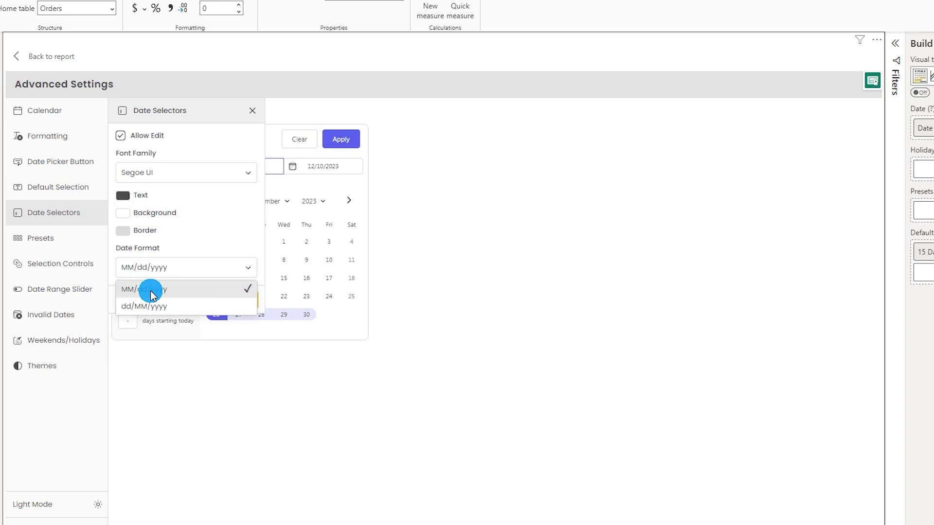
pyautogui.click(142, 307)
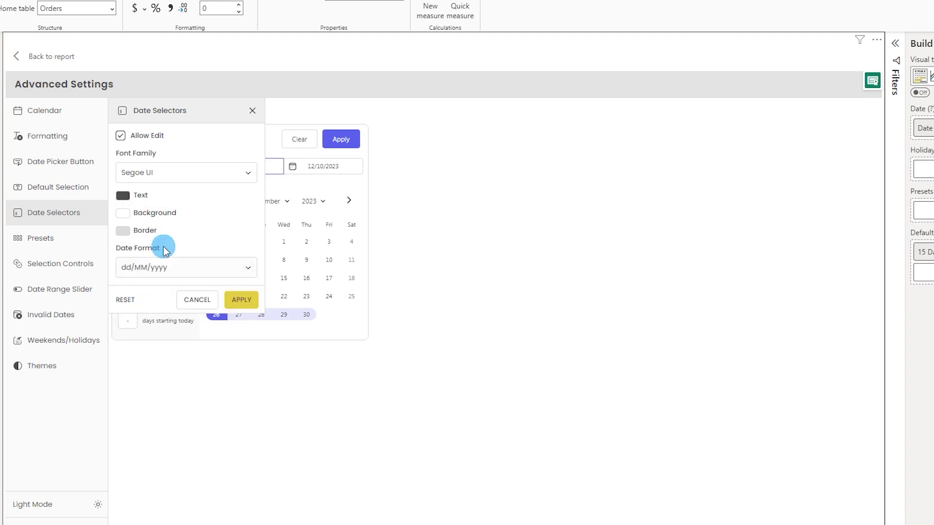
# Disable the date picker's presets, apply the change, and check the visual on the report
pyautogui.click(56, 243)
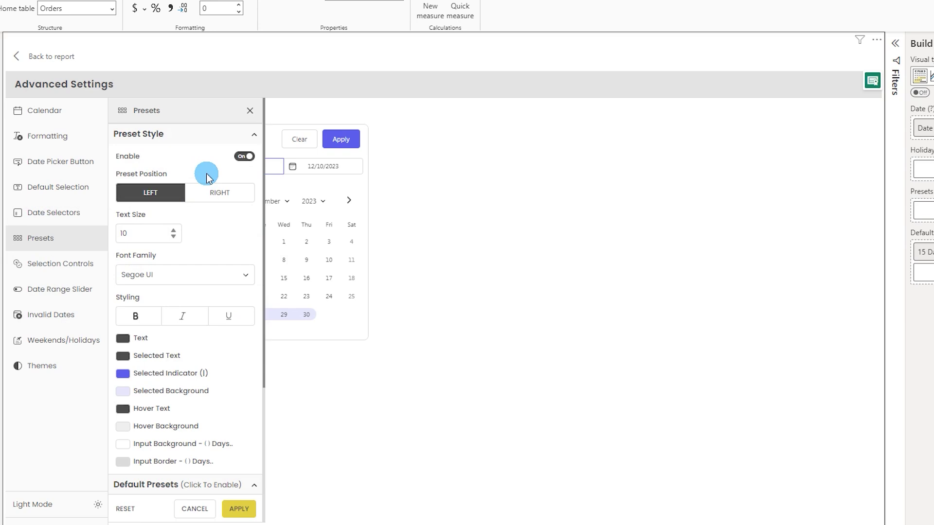
pyautogui.click(244, 157)
pyautogui.click(249, 185)
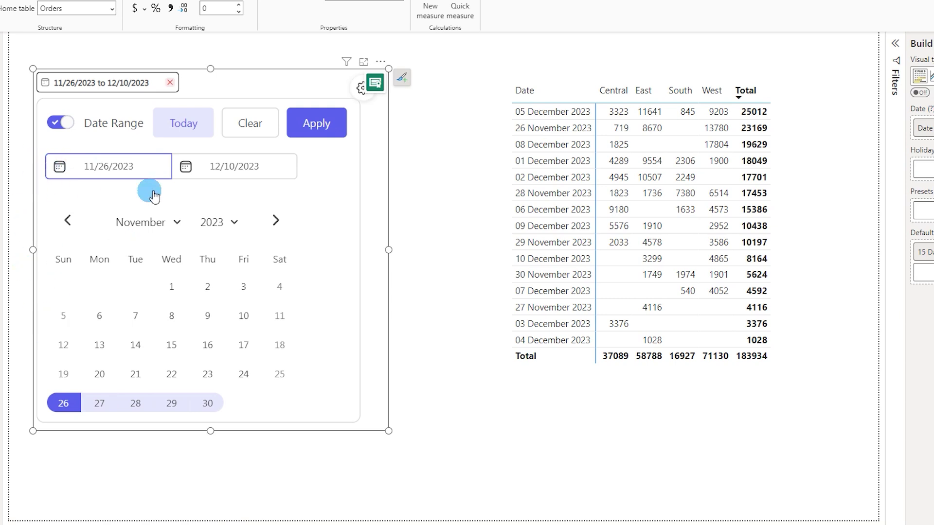
# Enable the presets again in the advanced settings, apply the change, and return to the report
pyautogui.click(366, 95)
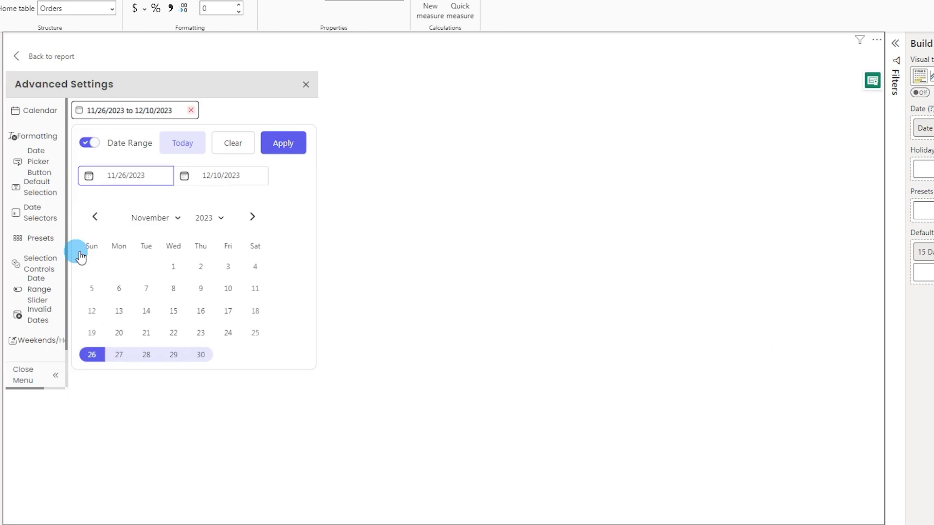
pyautogui.click(49, 238)
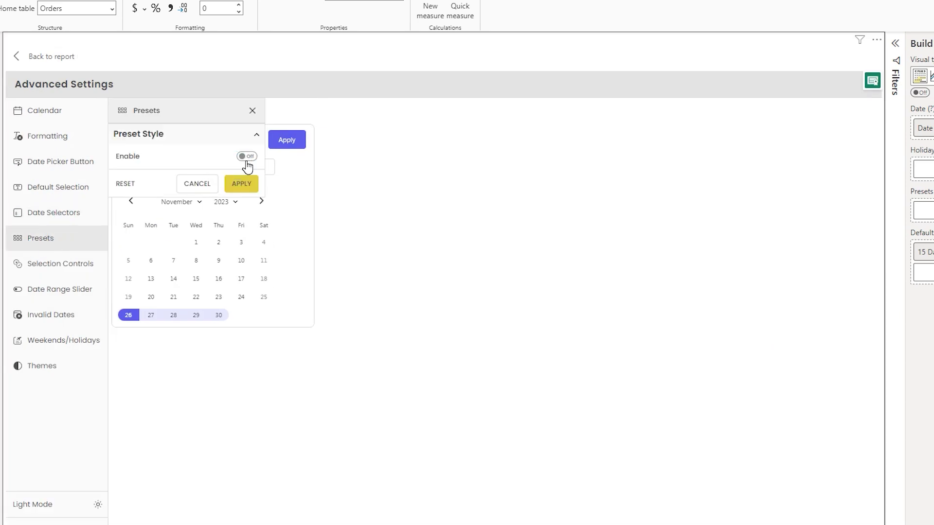
pyautogui.click(244, 156)
pyautogui.click(240, 507)
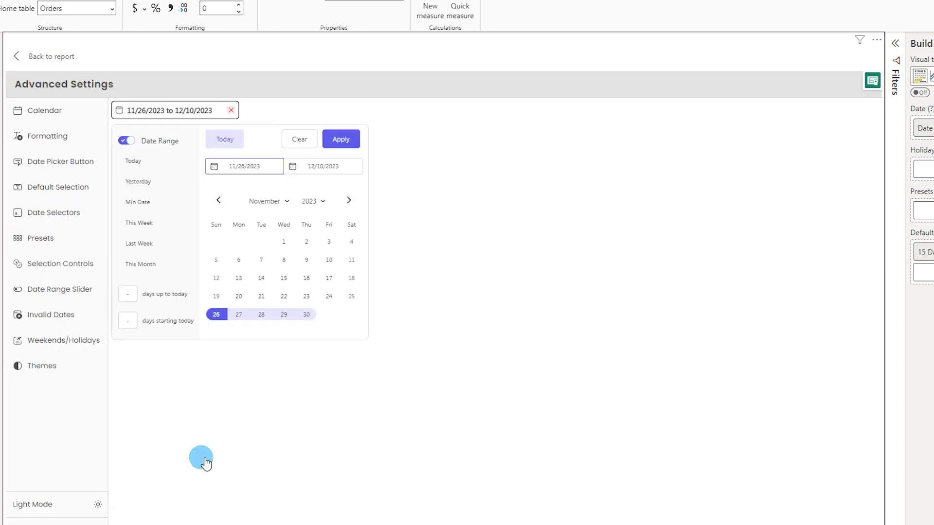
pyautogui.click(39, 58)
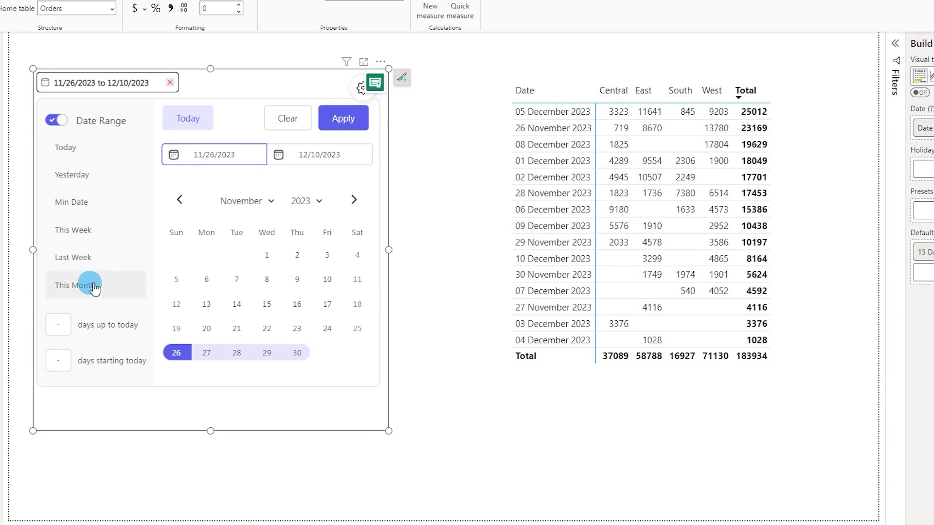
# Review the Presets styling options and disable the Min Date, This Week and This Month default presets
pyautogui.click(375, 85)
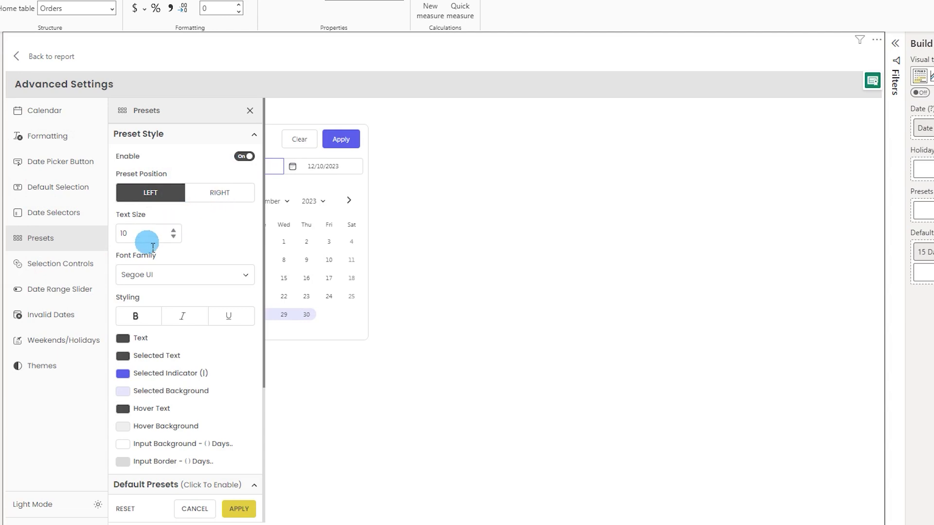
pyautogui.scroll(-3, 163, 263)
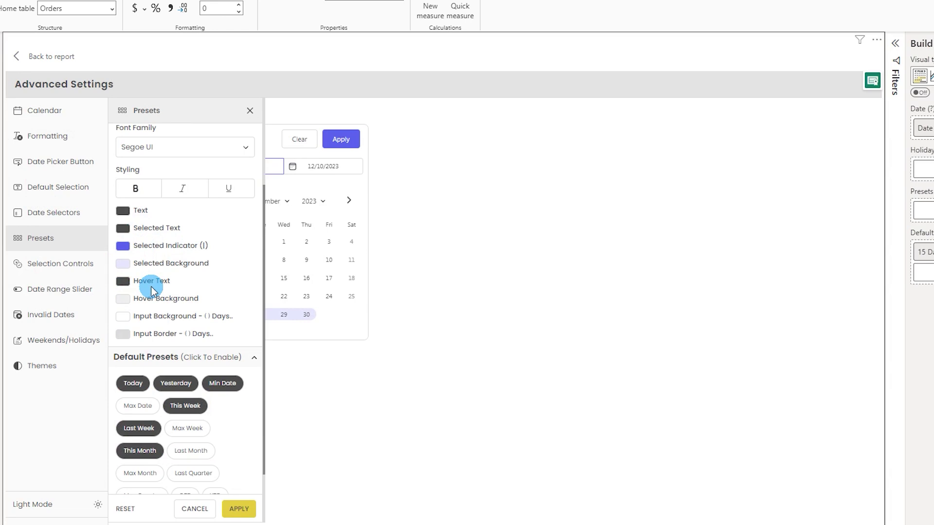
pyautogui.scroll(-2, 188, 341)
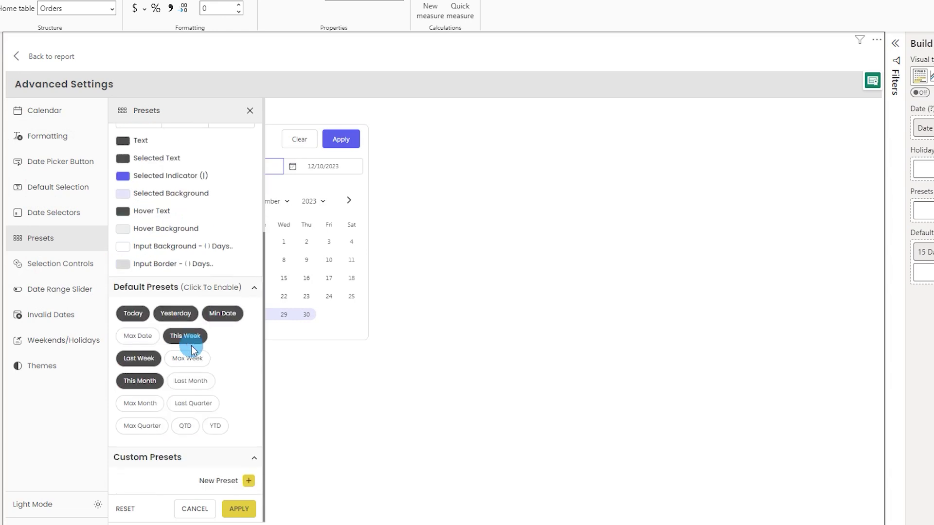
pyautogui.click(144, 314)
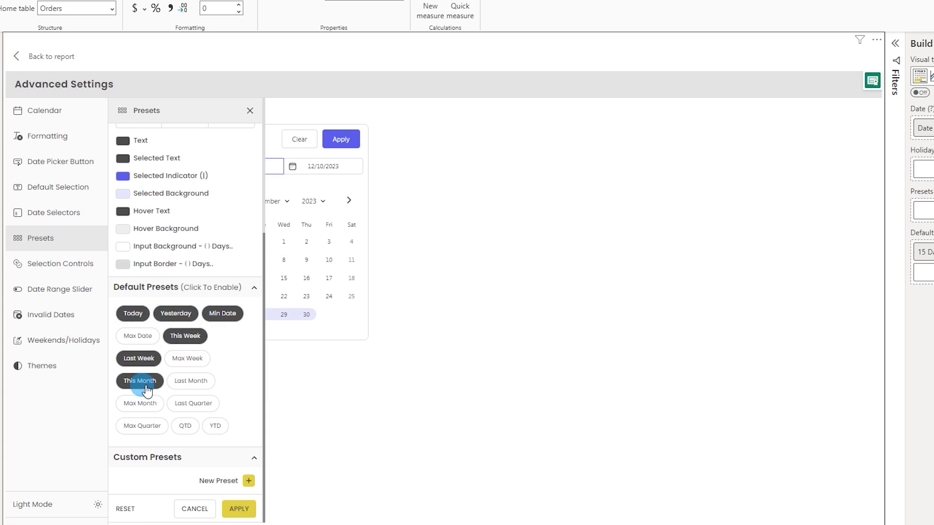
pyautogui.click(220, 320)
pyautogui.click(185, 336)
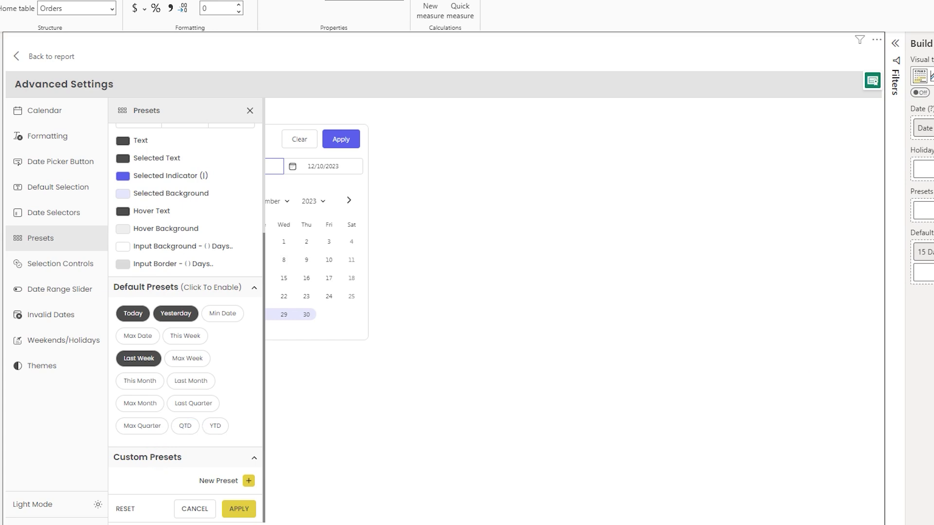
# Add the 15 Days Default Selection measure to the Presets data field and save a custom preset named Last 15 Days based on it
pyautogui.moveTo(927, 267); pyautogui.dragTo(772, 214)
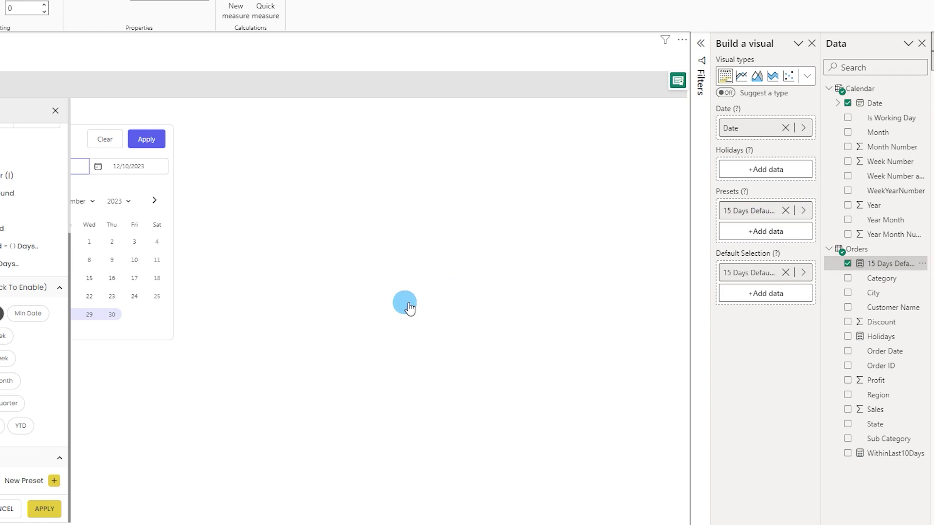
pyautogui.click(54, 480)
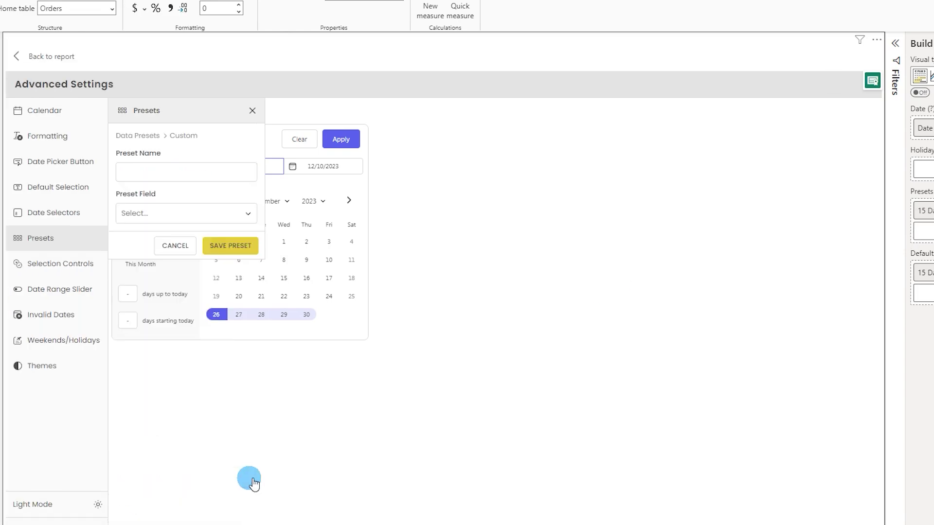
pyautogui.click(157, 174)
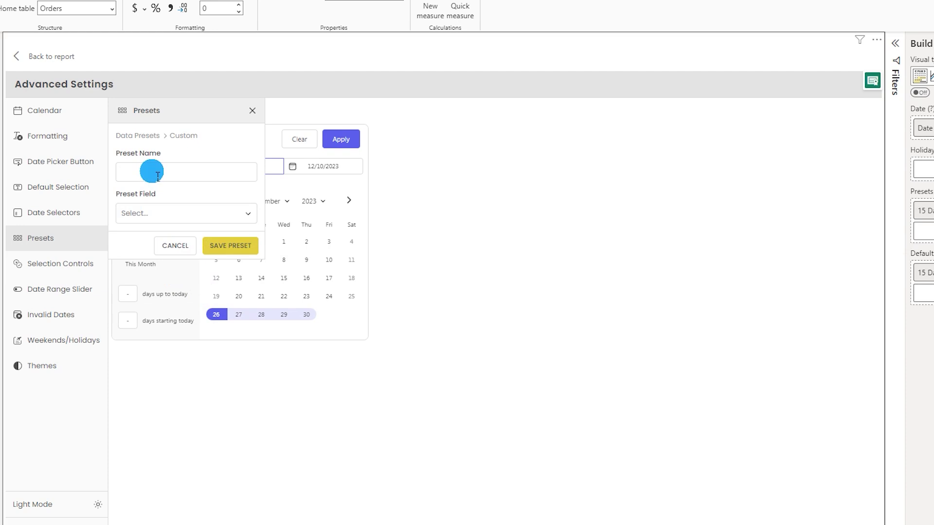
pyautogui.write('Last')
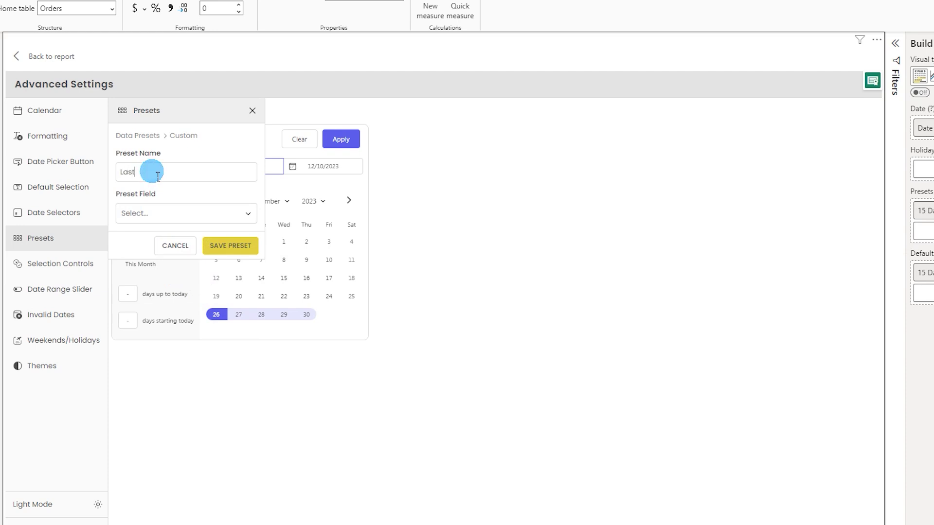
pyautogui.write(' 15 Days')
pyautogui.click(156, 214)
pyautogui.click(147, 235)
pyautogui.click(227, 251)
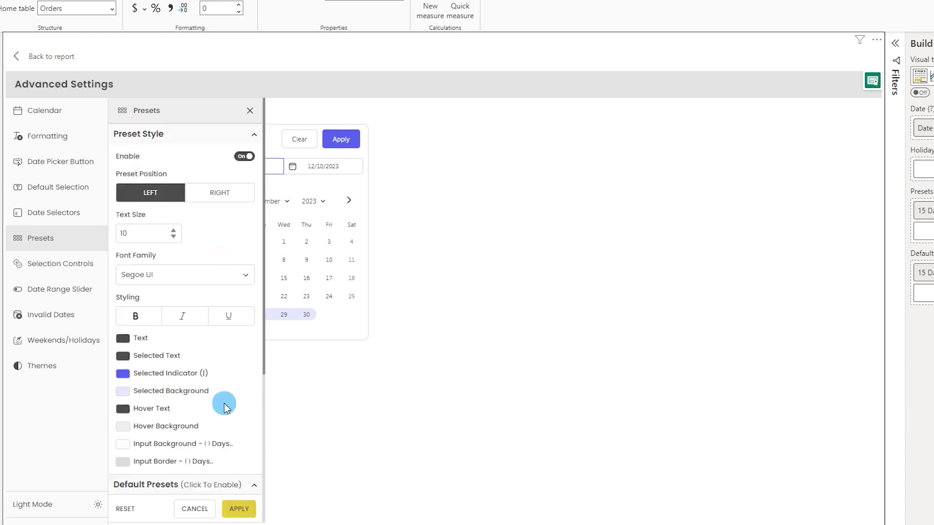
# Apply the preset settings, return to the report, and try the Last Week and Last 15 Days presets on the date picker
pyautogui.scroll(-5, 228, 375)
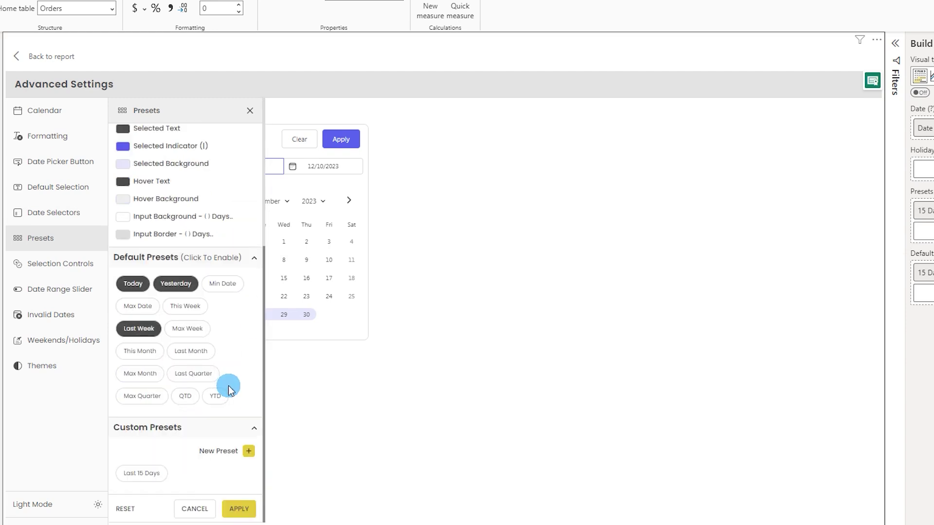
pyautogui.click(143, 476)
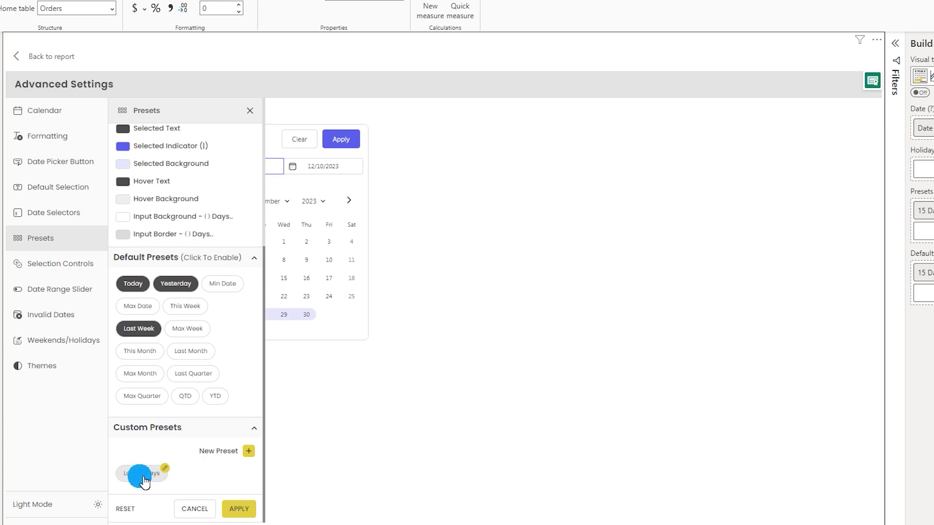
pyautogui.click(243, 512)
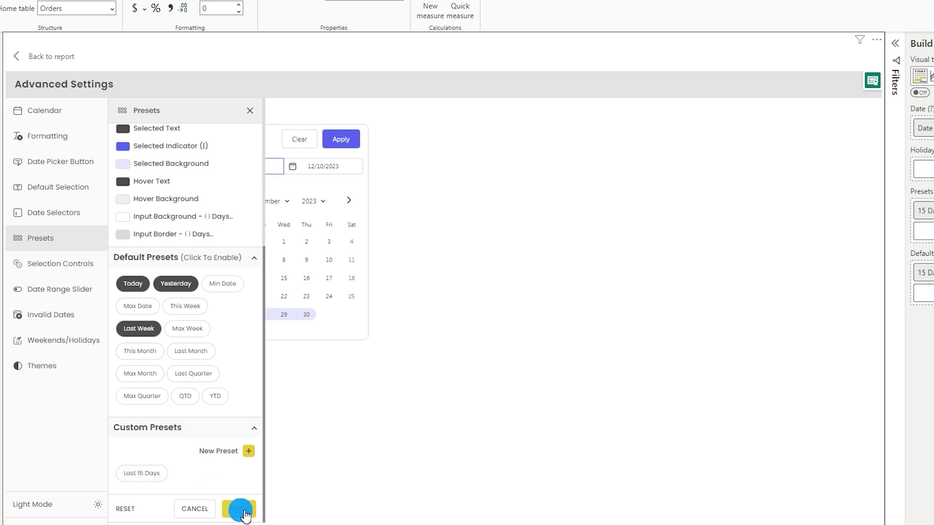
pyautogui.click(22, 55)
pyautogui.click(80, 204)
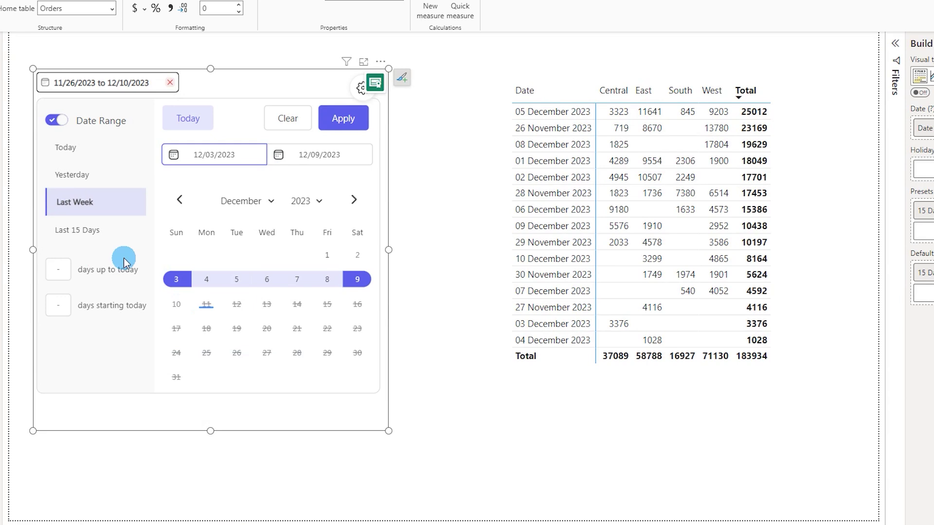
pyautogui.click(82, 234)
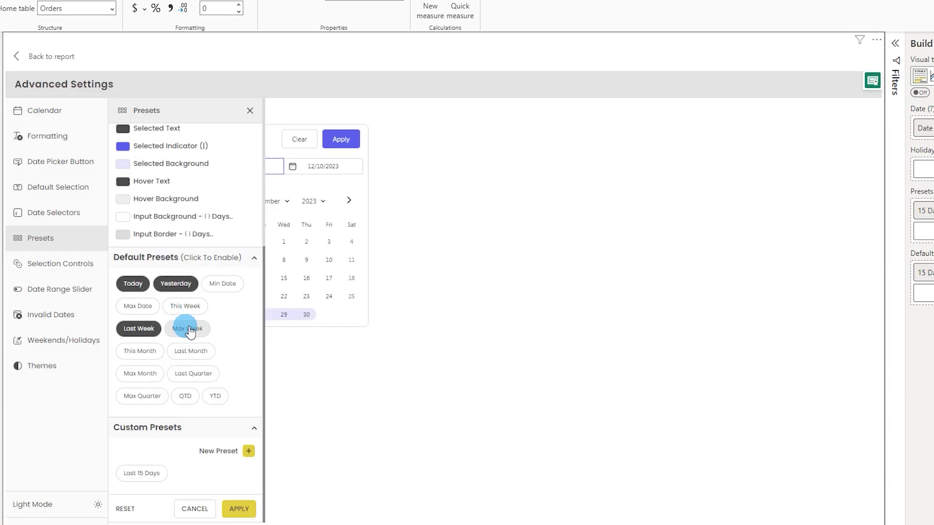
# Set the Selection Controls position to Bottom, review the Apply, Clear and Go To Today styling options, and apply the change
pyautogui.scroll(5, 188, 273)
pyautogui.scroll(-5, 197, 290)
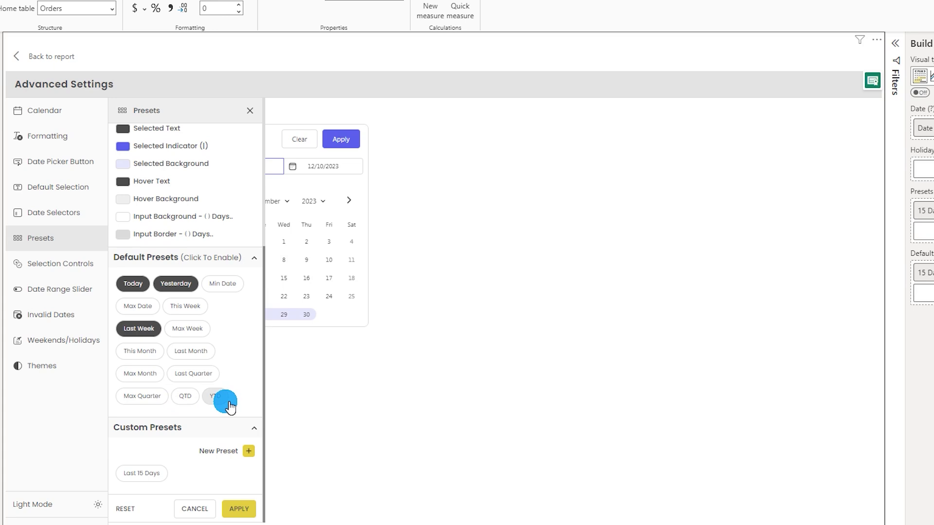
pyautogui.click(44, 271)
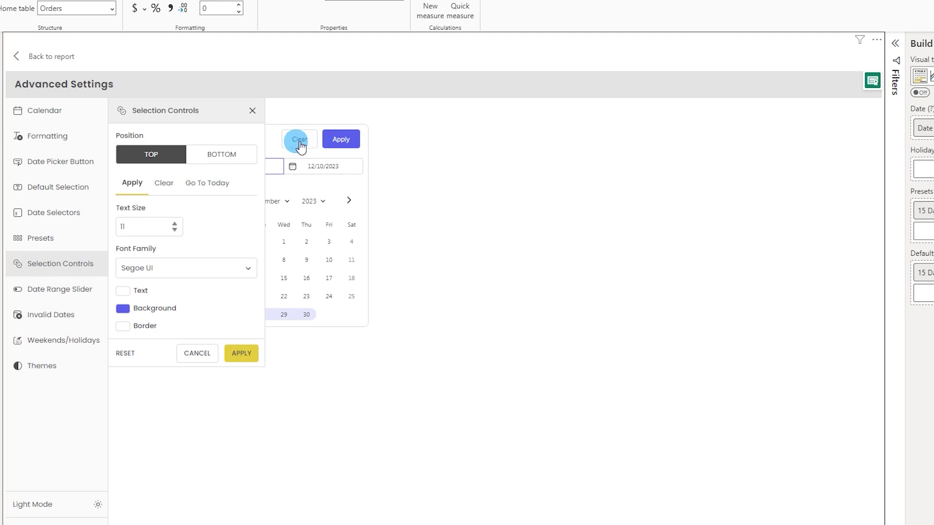
pyautogui.click(216, 157)
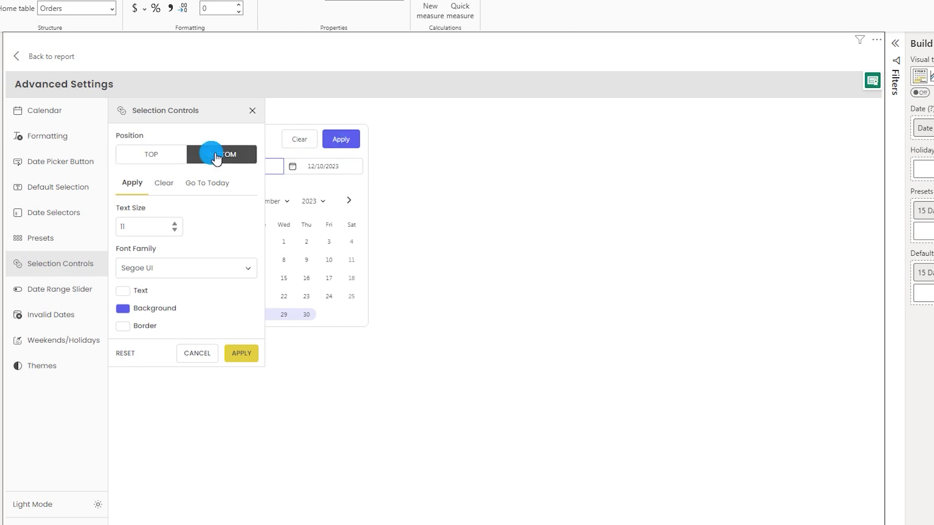
pyautogui.click(144, 225)
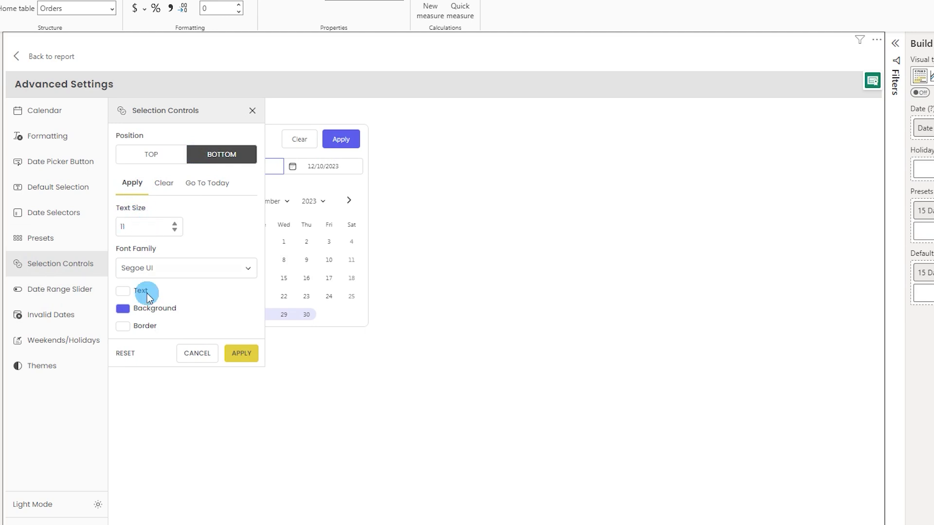
pyautogui.click(165, 183)
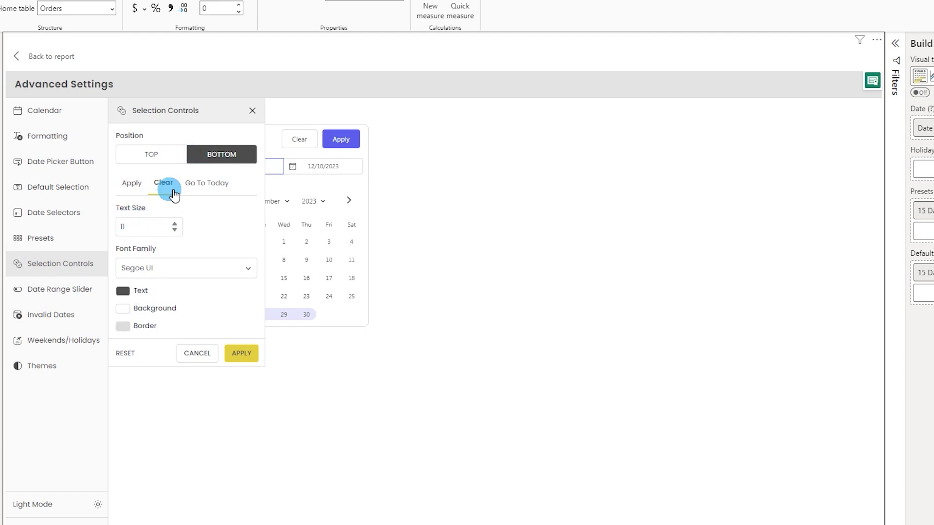
pyautogui.click(209, 184)
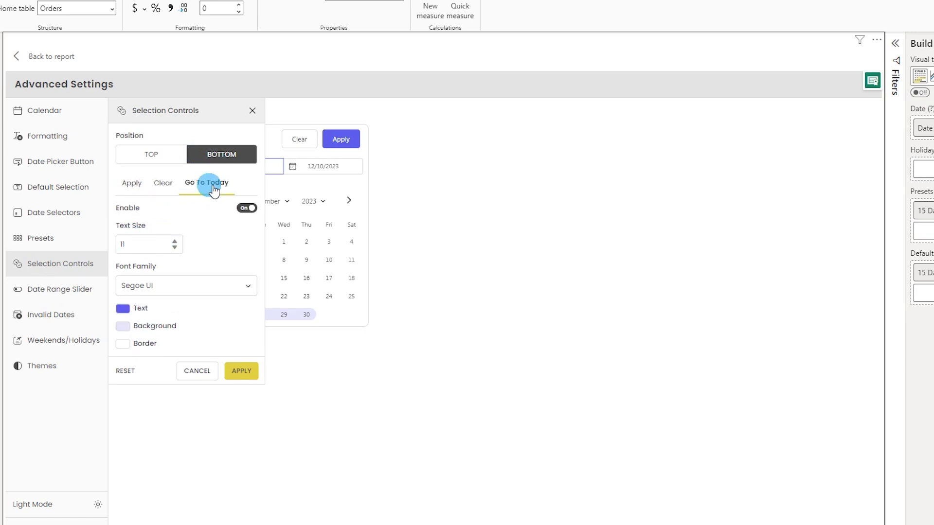
pyautogui.click(245, 371)
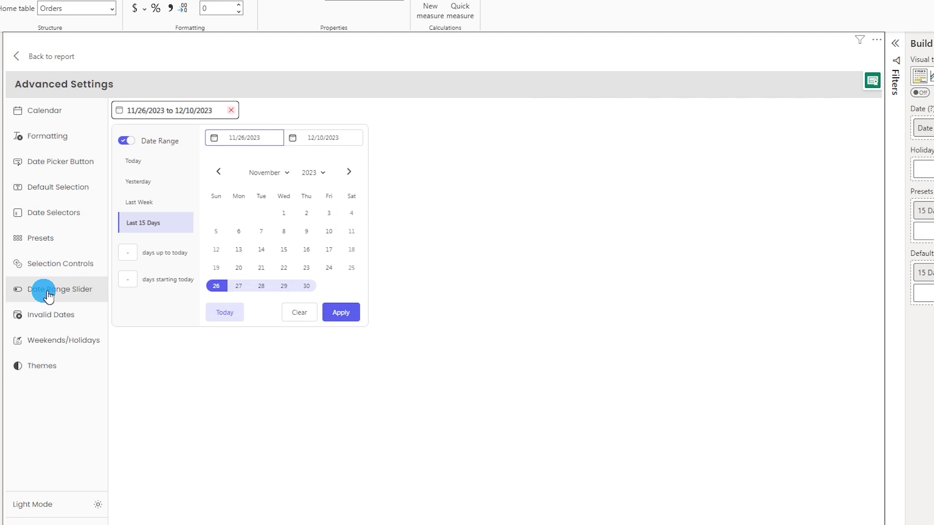
# Review the weekend font colour in the Weekends/Holidays settings and turn on markers for weekends
pyautogui.click(48, 315)
pyautogui.click(59, 347)
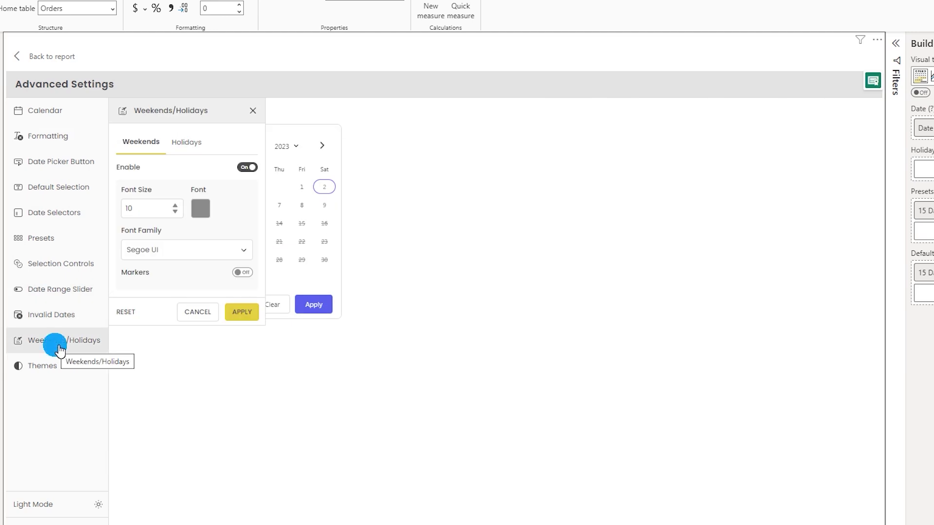
pyautogui.click(206, 212)
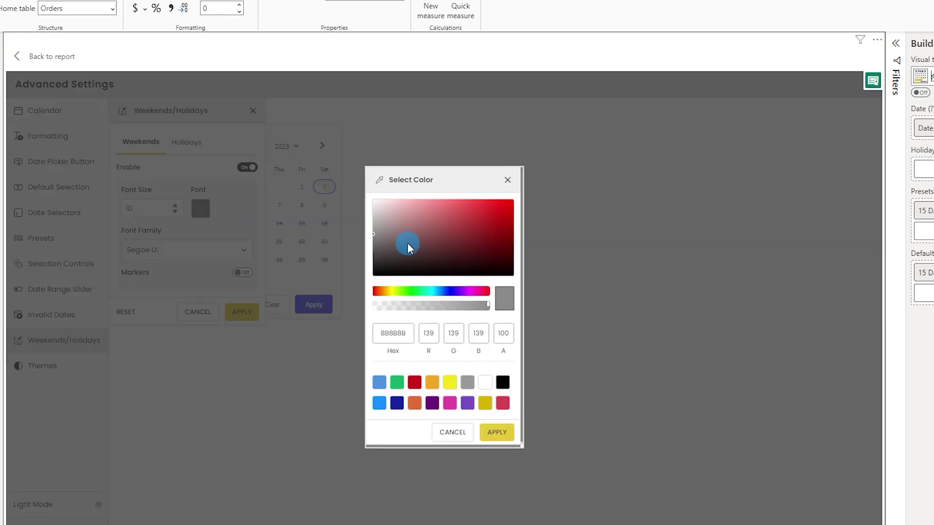
pyautogui.click(509, 181)
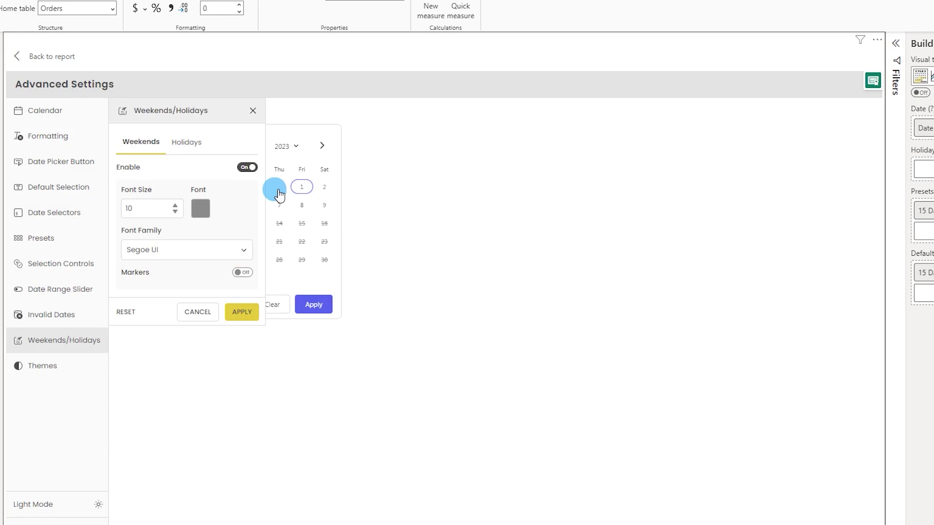
pyautogui.click(240, 274)
pyautogui.click(191, 305)
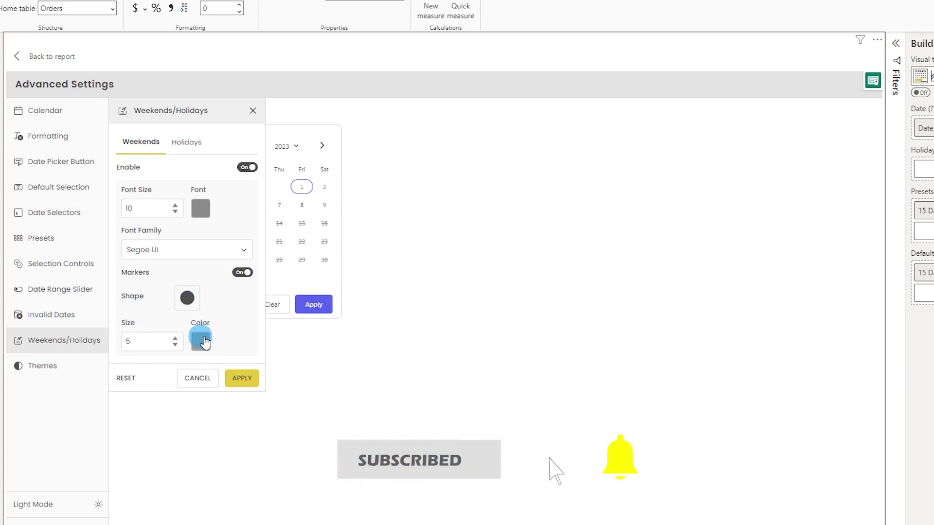
# Check the Holidays requirements and begin a new measure with Holiday = SWITCH(TRUE(), followed by a new line
pyautogui.click(187, 144)
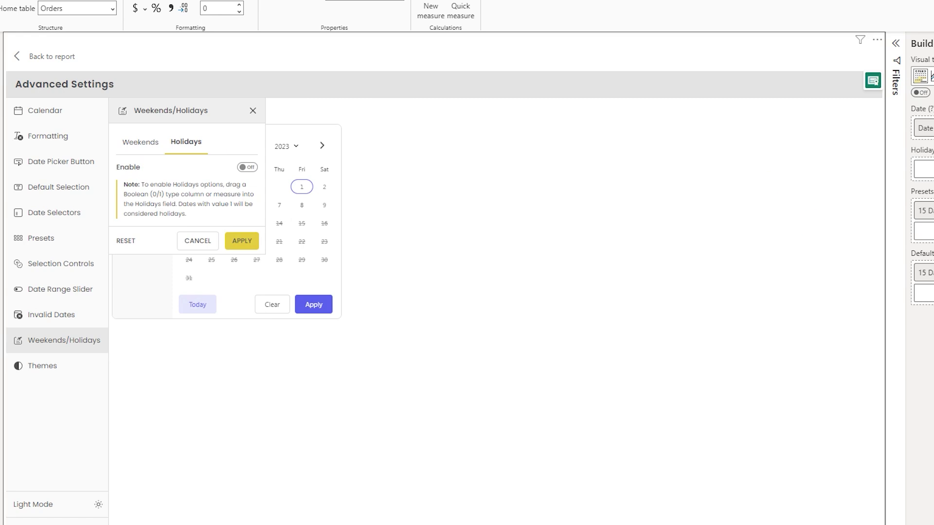
pyautogui.write('1 H')
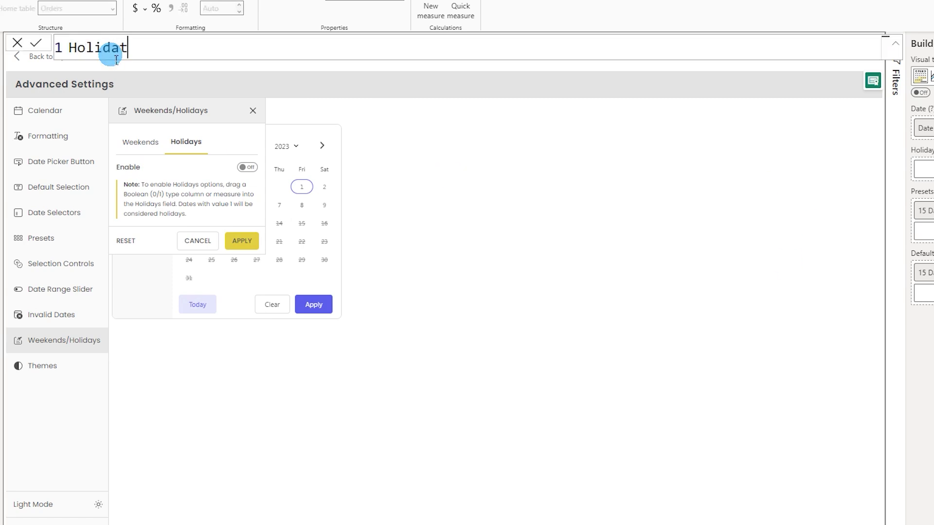
pyautogui.write('oliday = SWITCH(T')
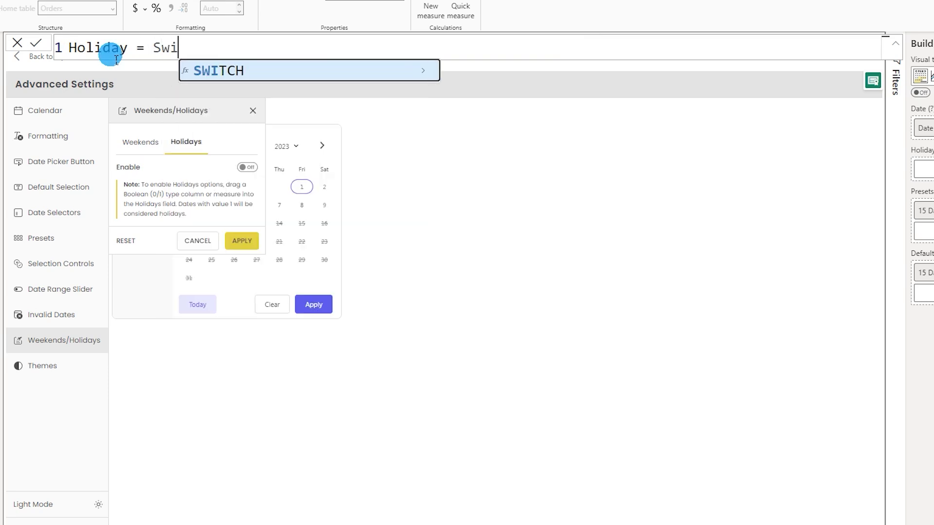
pyautogui.write('RUE()')
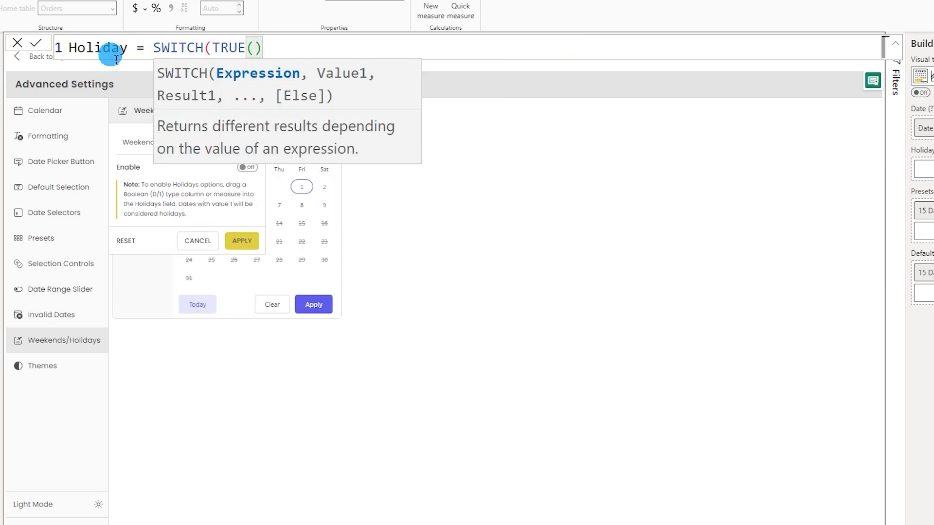
pyautogui.write(',')
pyautogui.hotkey('shift', 'Return')
# Begin the SWITCH condition on the second line with SELECTEDVALUE('Calendar'[Date]) =
pyautogui.write('SE')
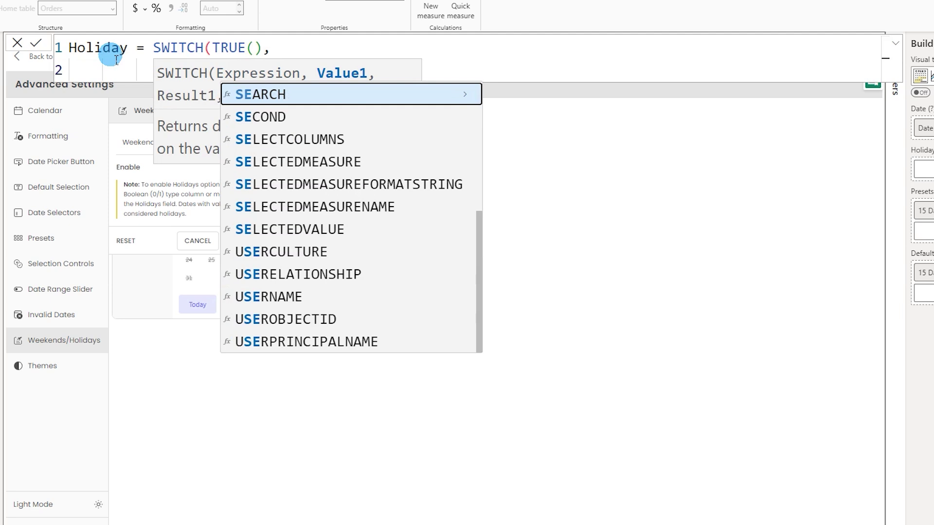
pyautogui.write('LECTEDVALUE(Da')
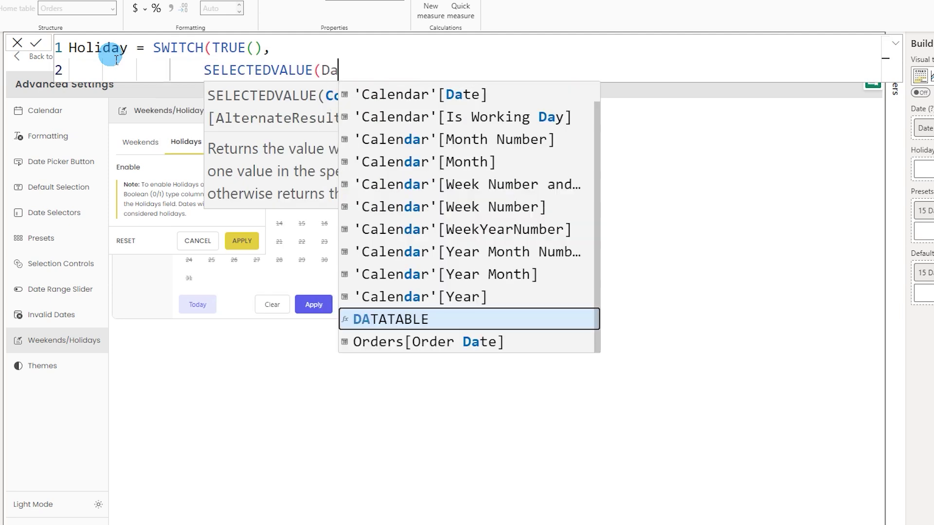
pyautogui.press('Up')
pyautogui.press('Up')
pyautogui.press('Up')
pyautogui.press('Up')
pyautogui.press('Up')
pyautogui.press('Up')
pyautogui.press('Up')
pyautogui.press('Up')
pyautogui.press('Up')
pyautogui.press('Up')
pyautogui.press('Tab')
pyautogui.write(') =')
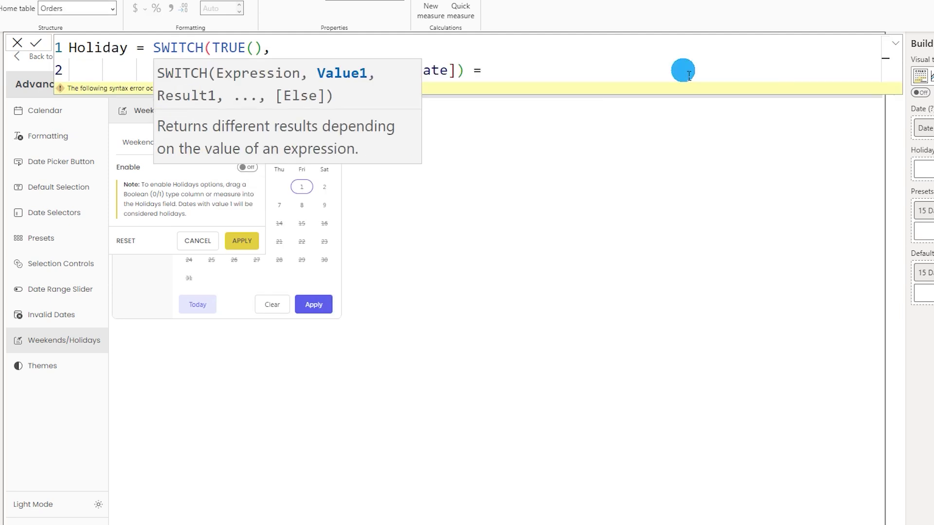
# Complete the condition with DATE(2023,12,1), return 1 for a match and 0 otherwise, and commit the Holiday measure
pyautogui.write(' Date')
pyautogui.press('Tab')
pyautogui.write('2023,12,1')
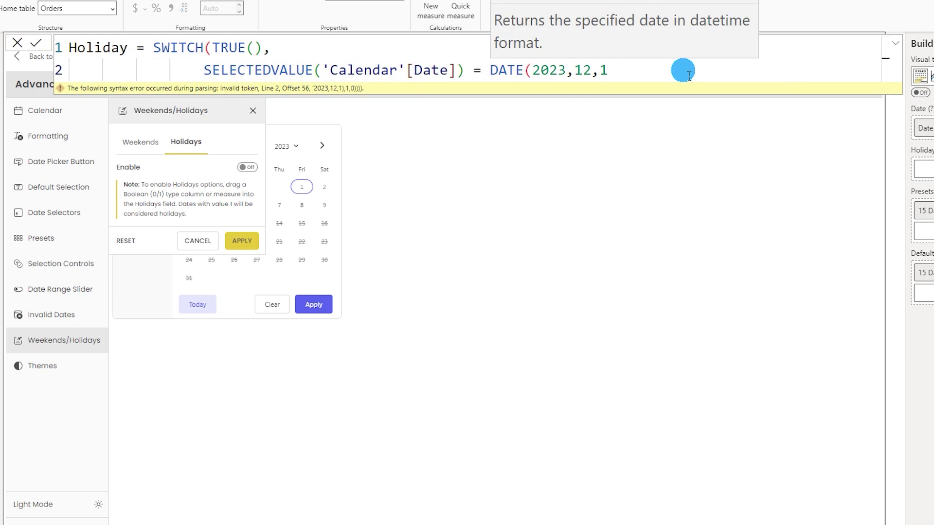
pyautogui.write(')')
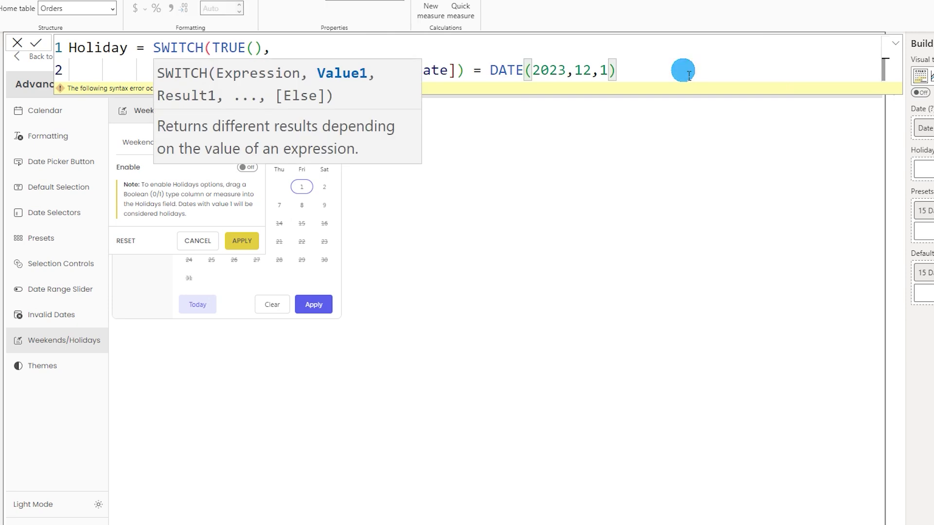
pyautogui.write(',1')
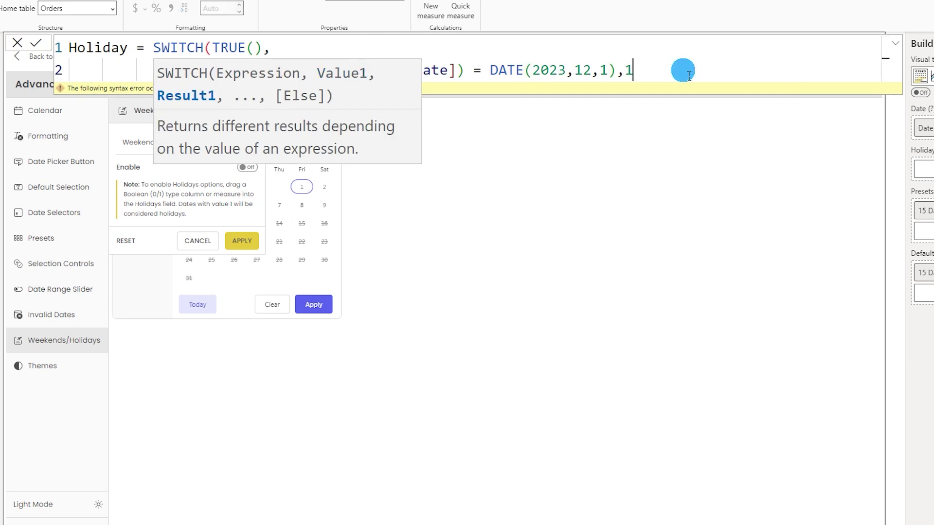
pyautogui.write(',0)')
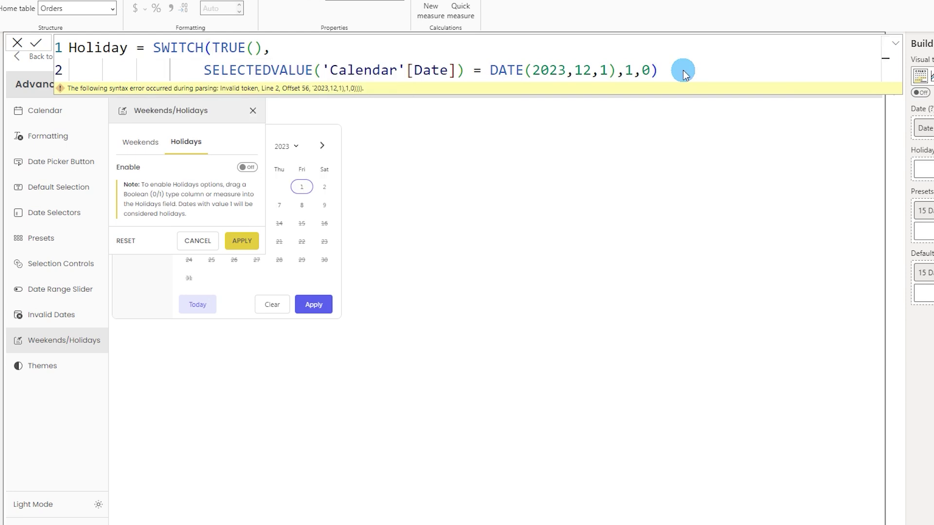
pyautogui.press('Return')
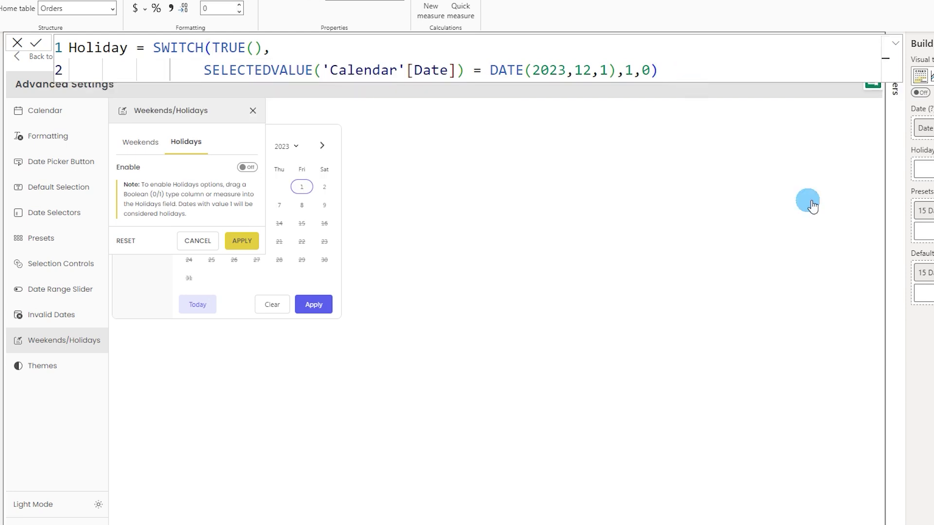
# Add the Holiday measure to the visual's Holidays field and enable the Holidays option
pyautogui.moveTo(875, 336); pyautogui.dragTo(763, 176)
pyautogui.click(49, 170)
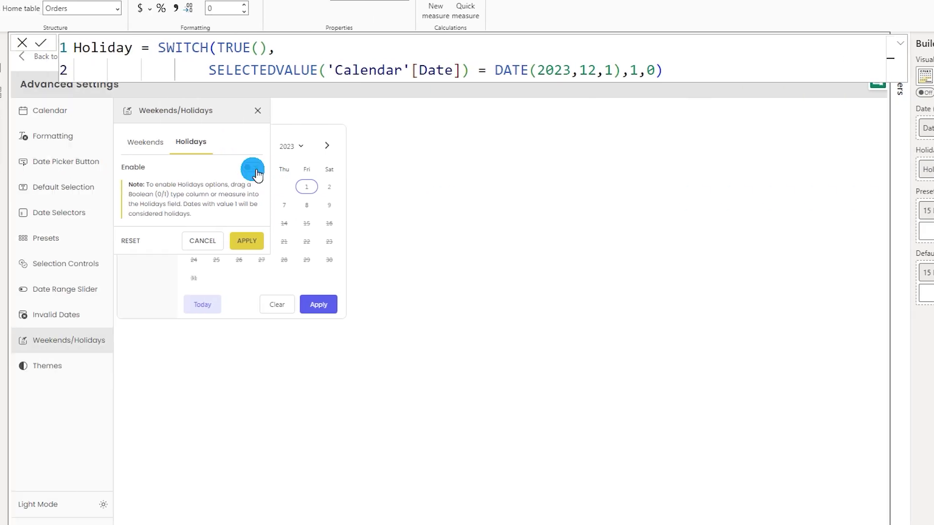
pyautogui.click(255, 169)
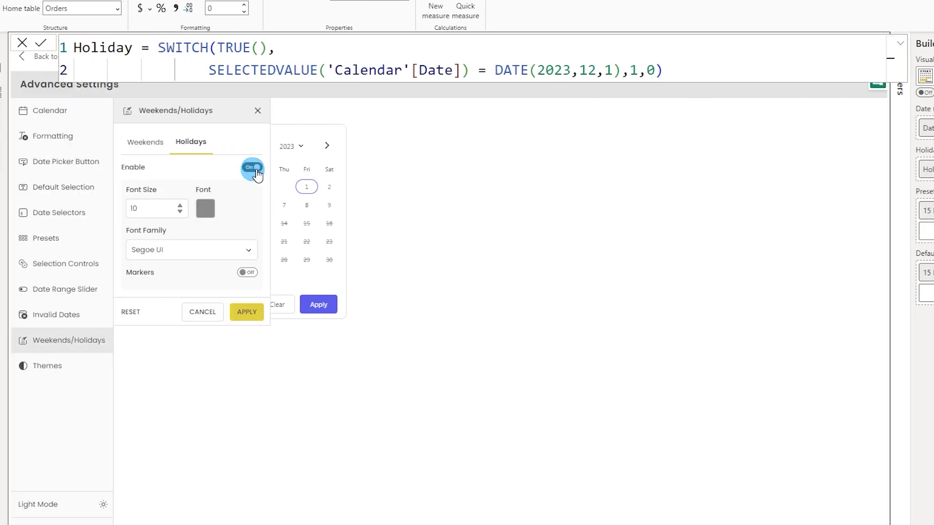
# Turn on holiday markers, keeping the beach umbrella shape, then apply the settings and return to the report
pyautogui.click(248, 273)
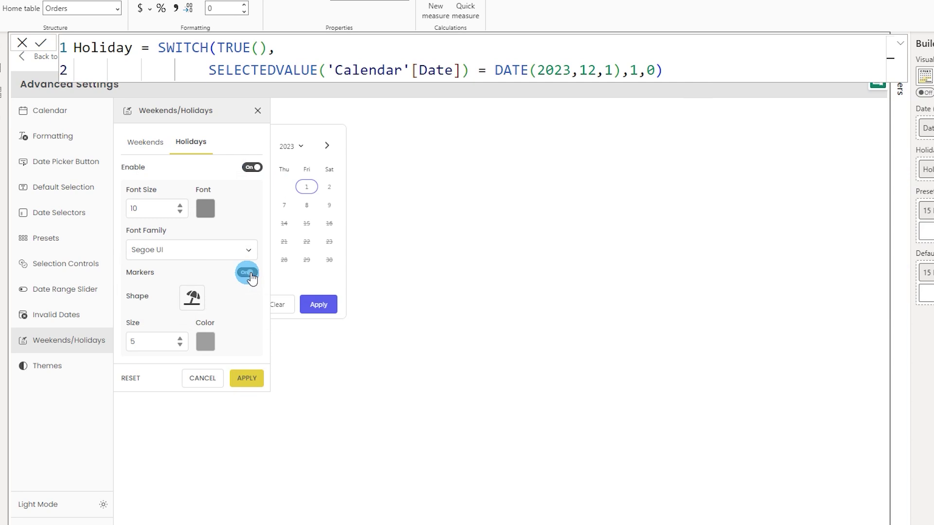
pyautogui.click(197, 300)
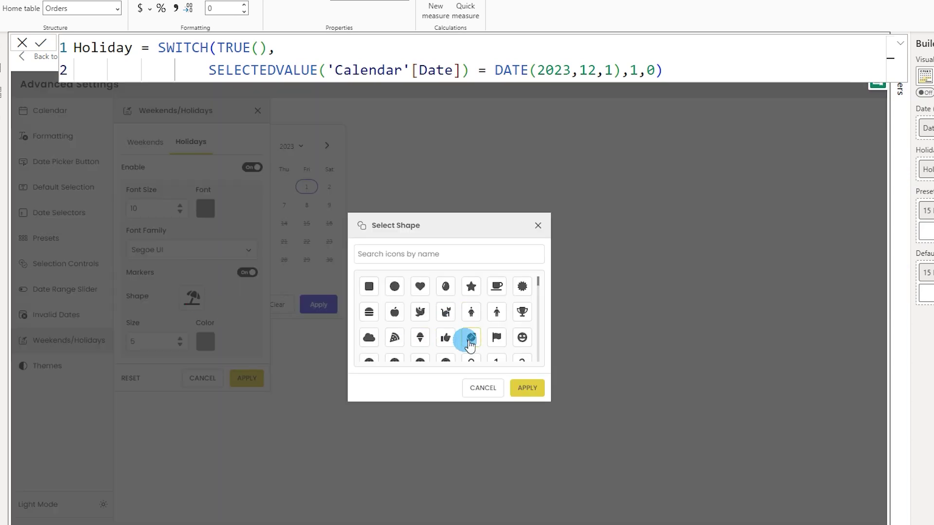
pyautogui.click(482, 388)
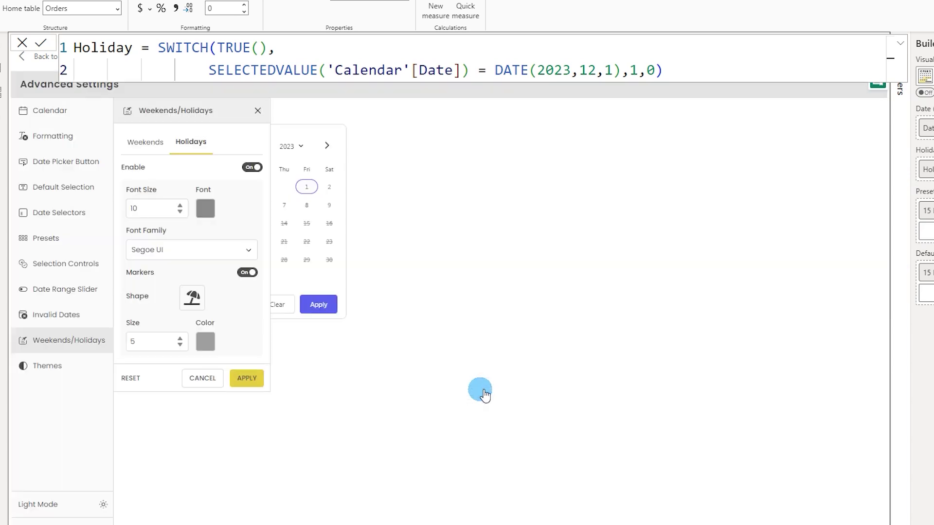
pyautogui.click(245, 378)
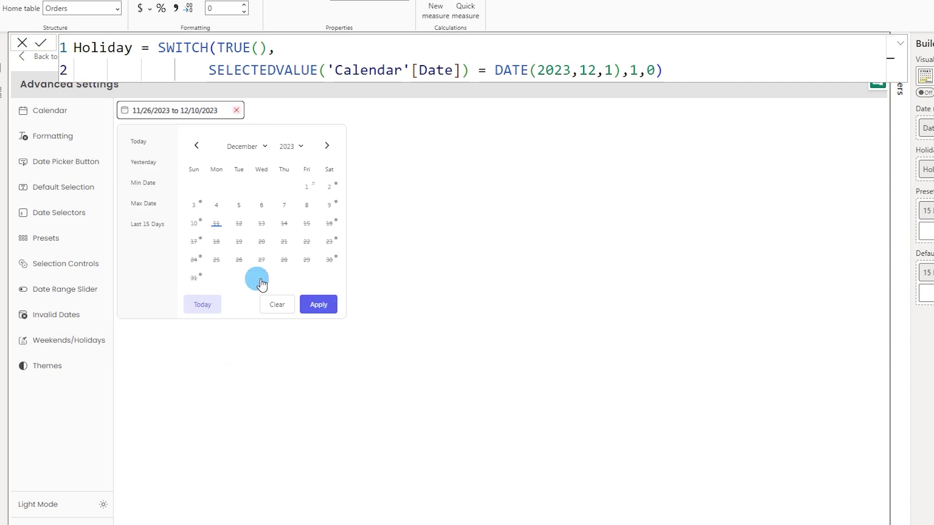
pyautogui.click(319, 305)
pyautogui.click(28, 61)
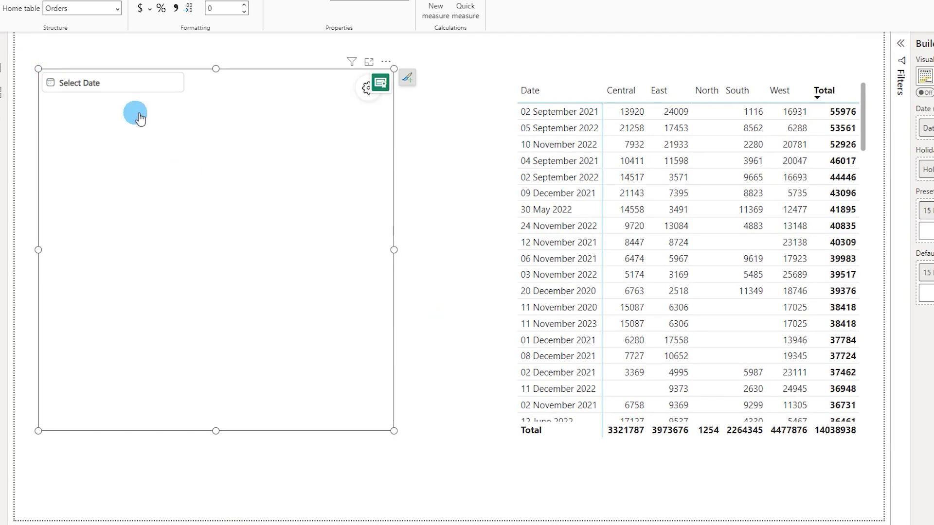
# Open the date picker calendar and check the holiday marker on 1 December 2023
pyautogui.click(88, 88)
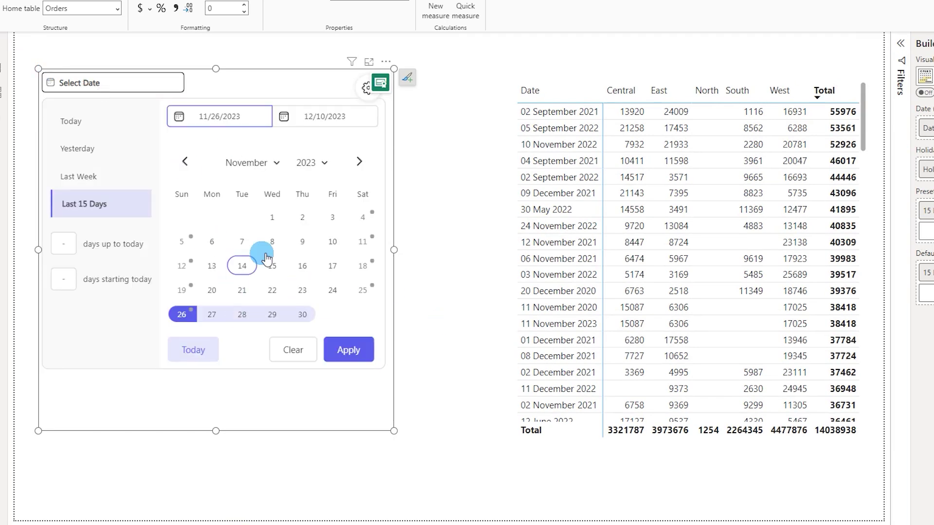
pyautogui.click(359, 161)
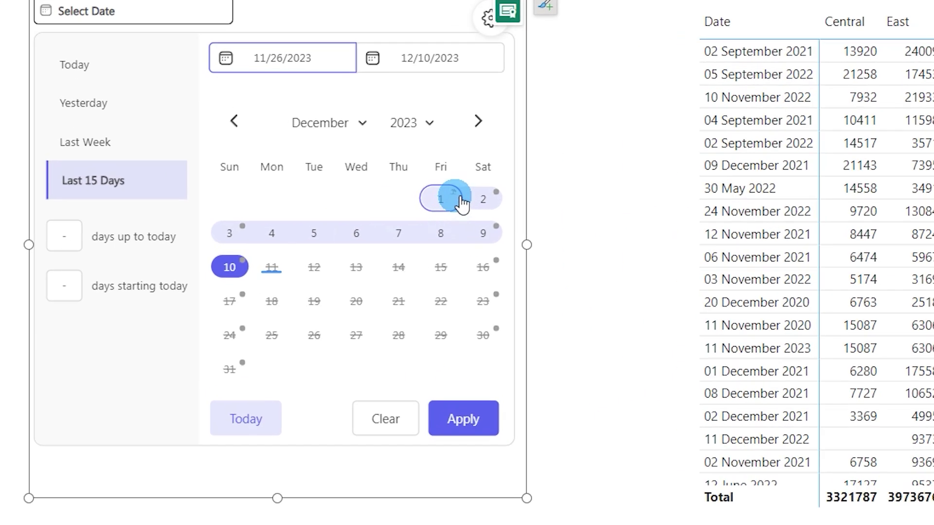
pyautogui.click(460, 200)
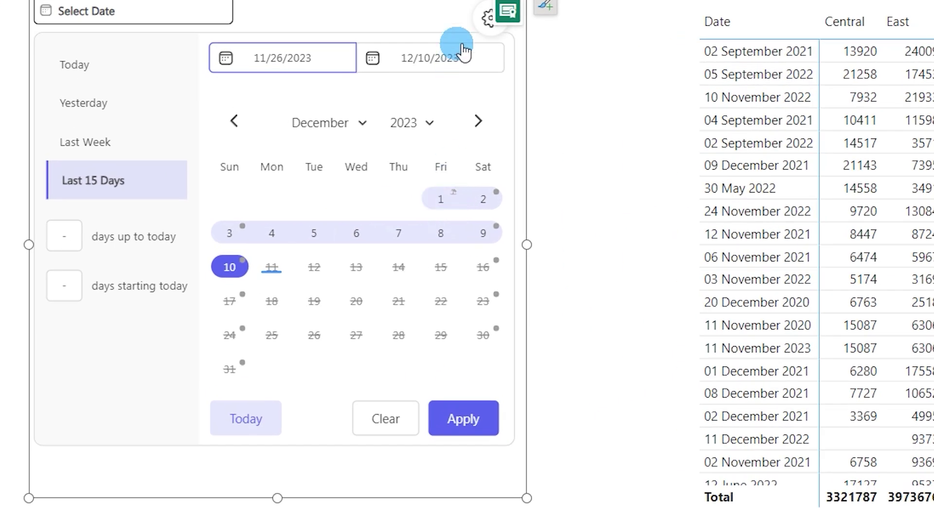
# In the visual's advanced settings for holidays, change the marker color to the bright blue preset swatch
pyautogui.click(487, 20)
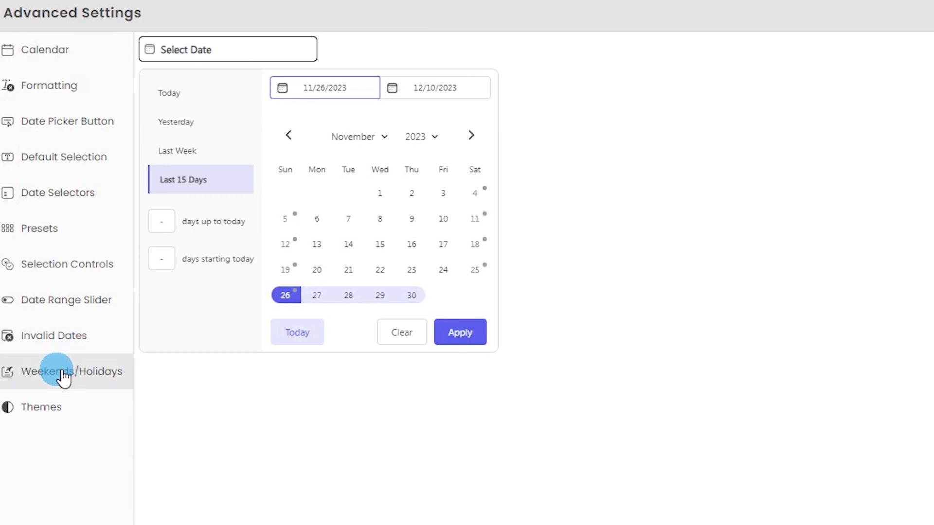
pyautogui.click(65, 387)
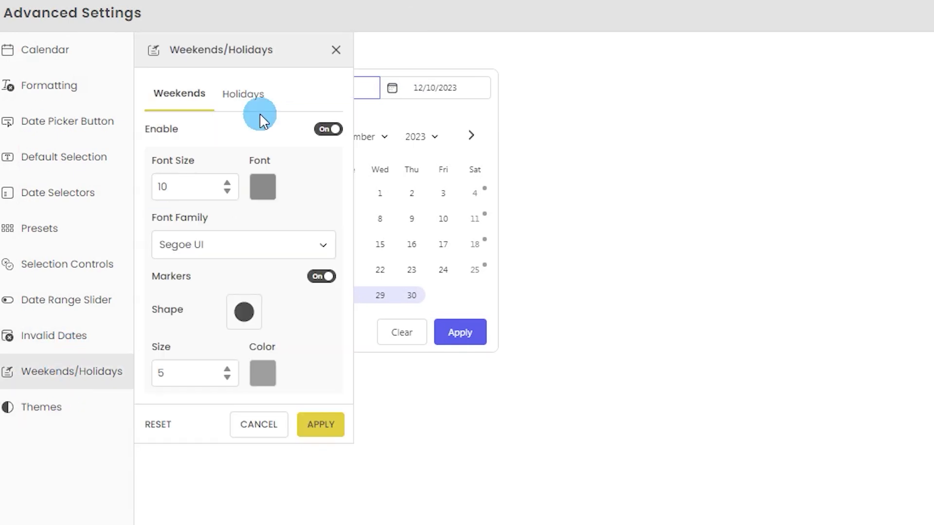
pyautogui.click(253, 97)
pyautogui.click(267, 377)
pyautogui.moveTo(650, 212); pyautogui.dragTo(700, 175)
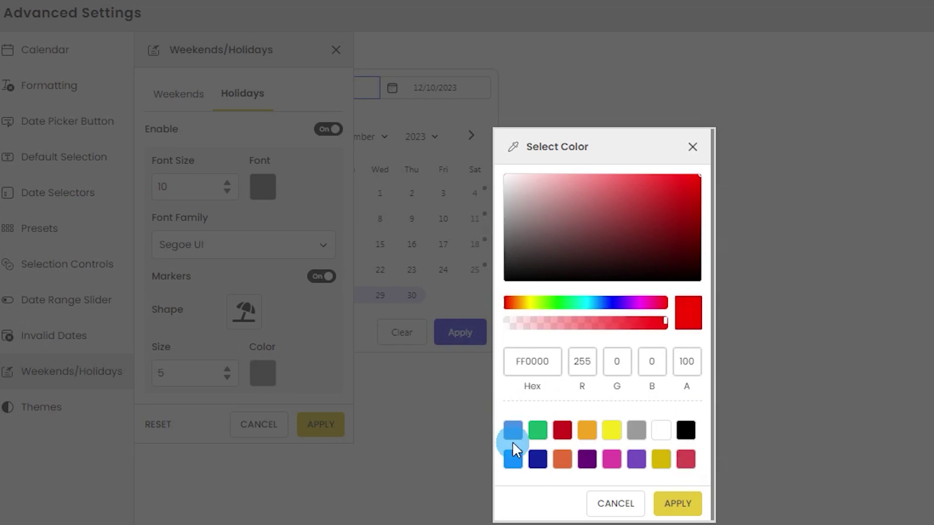
pyautogui.click(512, 459)
pyautogui.click(676, 503)
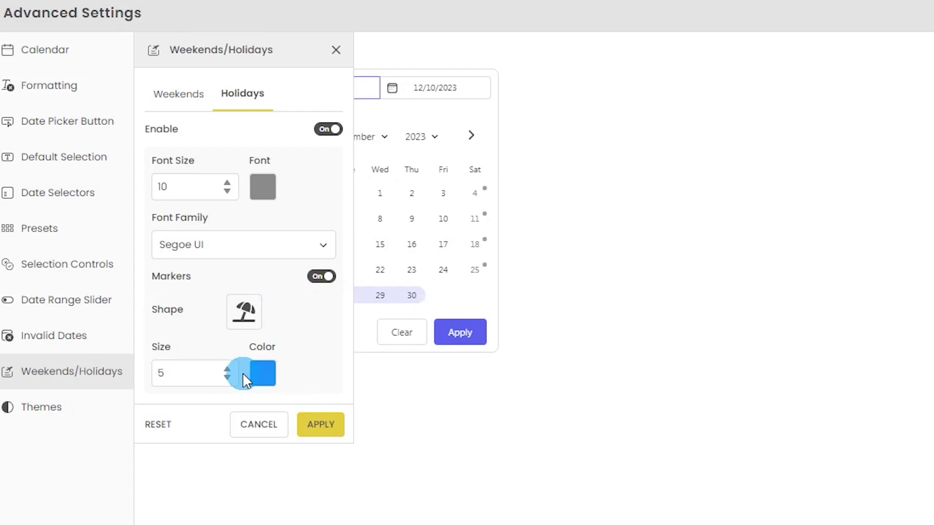
# Increase the holiday marker size to 7, apply the settings, and check the marker on 1 December 2023 in the calendar
pyautogui.click(227, 369)
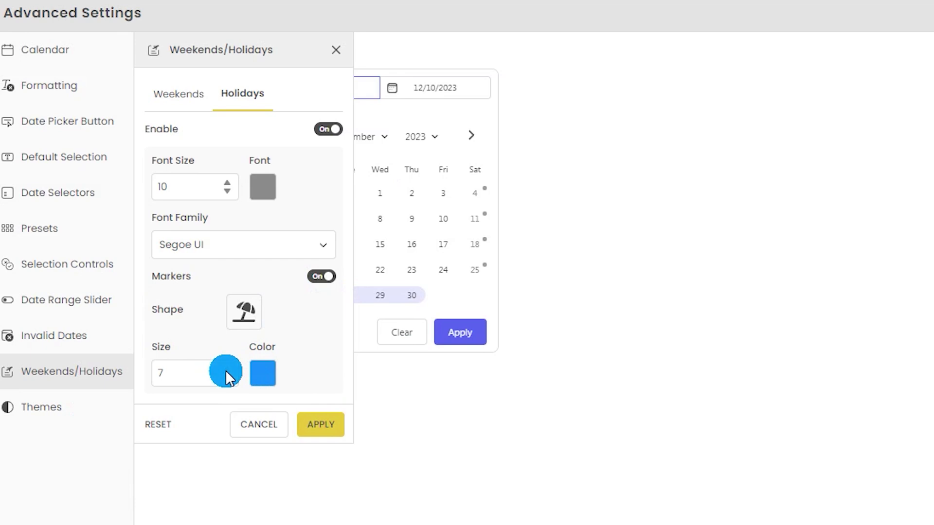
pyautogui.click(326, 431)
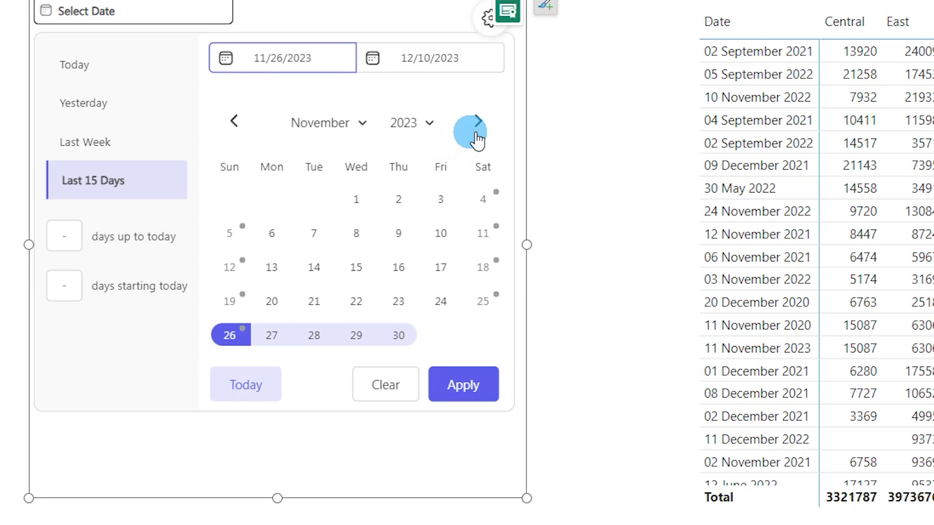
pyautogui.click(475, 132)
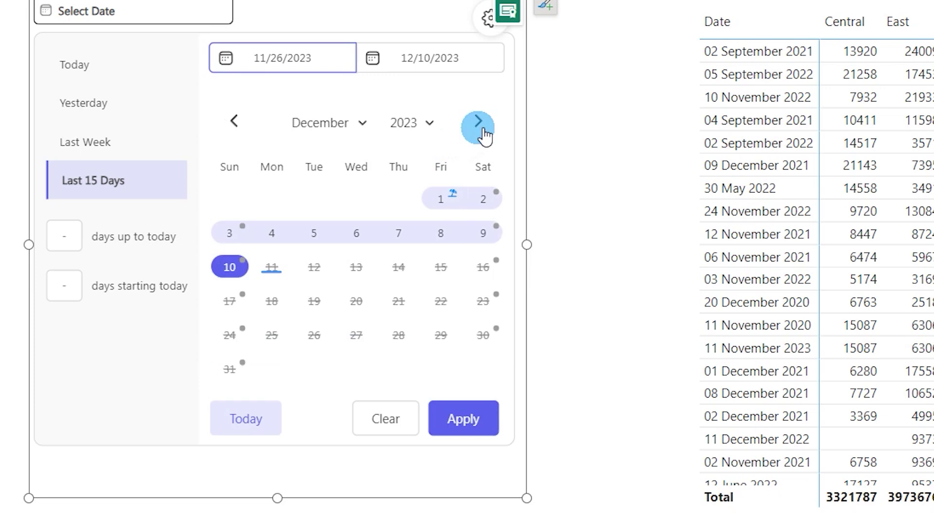
pyautogui.click(458, 203)
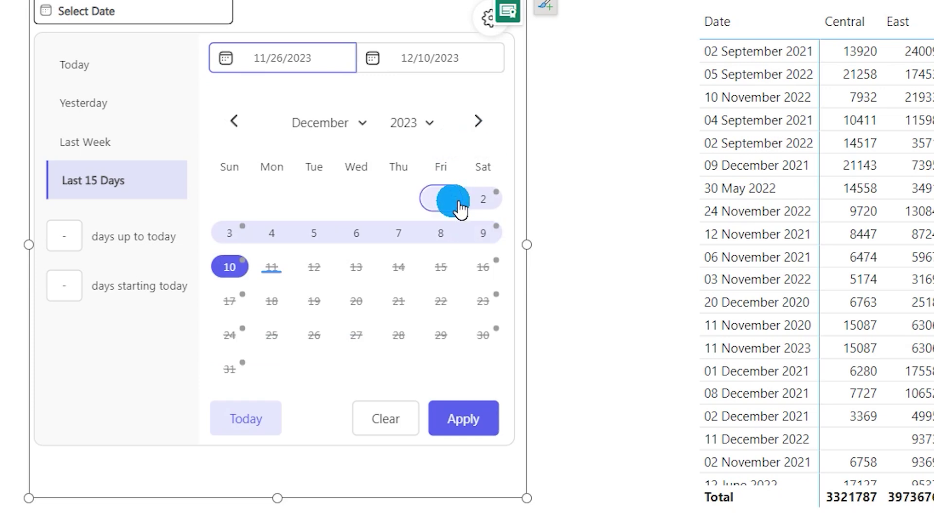